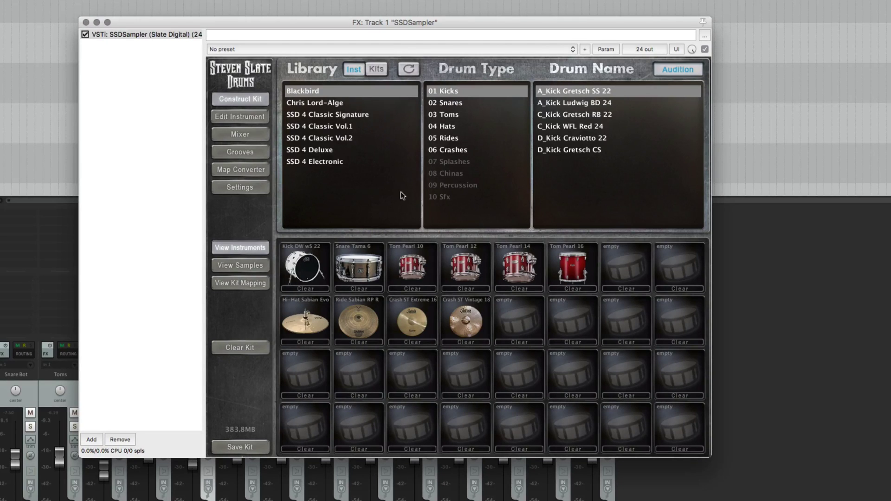
- Look through the SSD 4 Deluxe kicks and the sampler mixer's channel output routing, and close the sampler window
{"action": "left_click", "coordinate": [331, 149]}
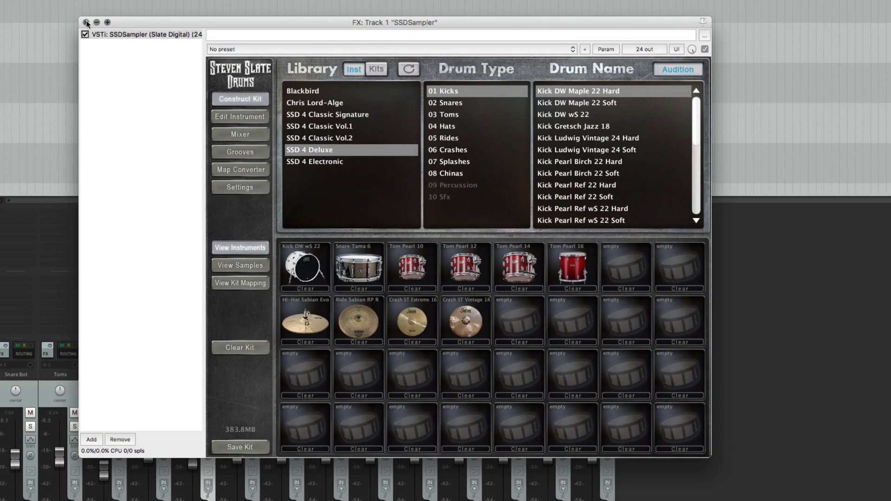
{"action": "left_click", "coordinate": [229, 140]}
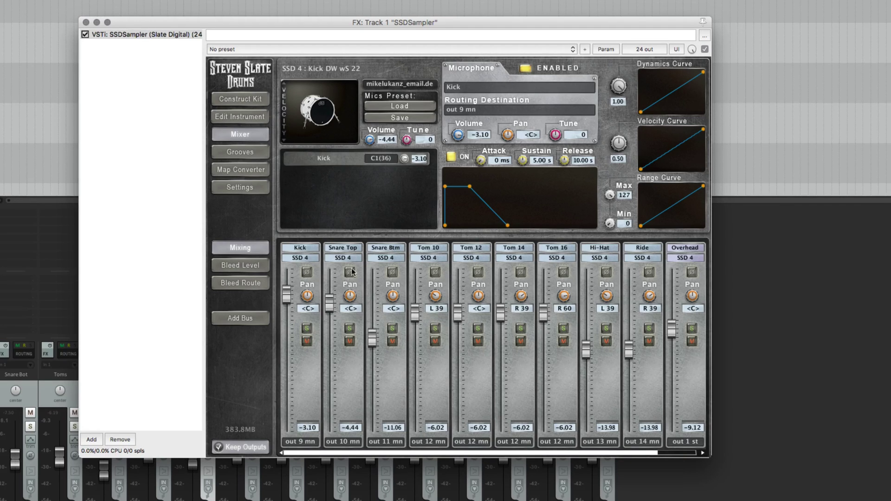
{"action": "left_click", "coordinate": [677, 453]}
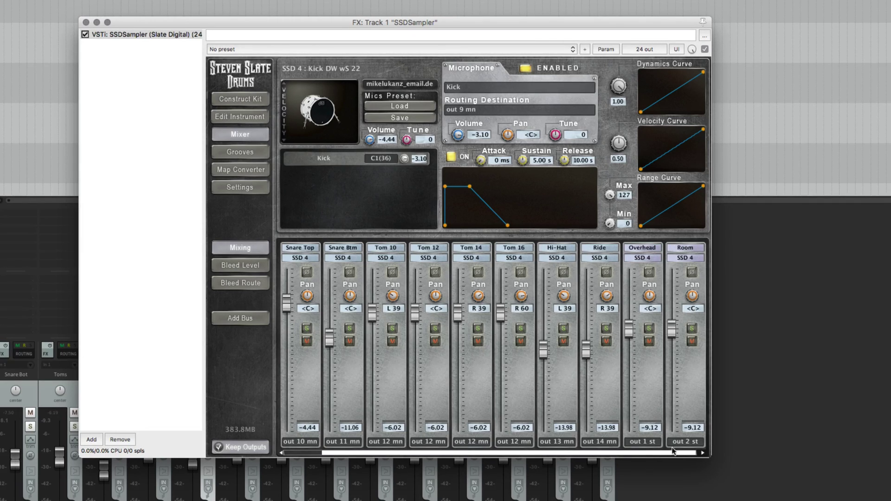
{"action": "left_click", "coordinate": [86, 22]}
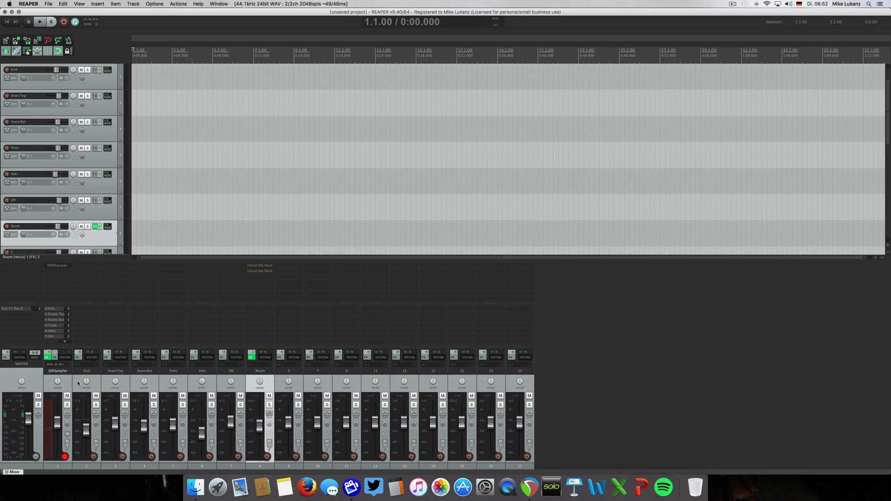
- Play back the drum pattern, solo the Room track for a moment to hear it alone, and stop playback
{"action": "left_click", "coordinate": [78, 383]}
{"action": "left_click", "coordinate": [246, 385]}
{"action": "left_click_drag", "start_coordinate": [889, 103], "coordinate": [134, 74]}
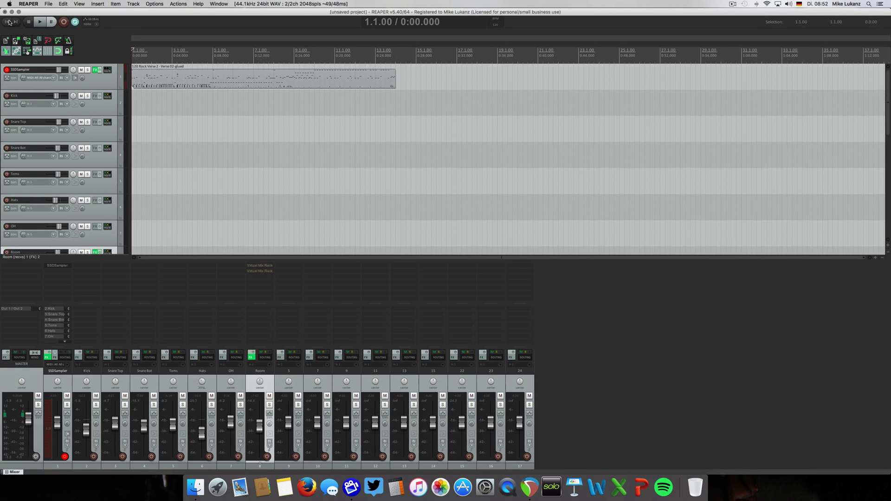
{"action": "key", "text": "space"}
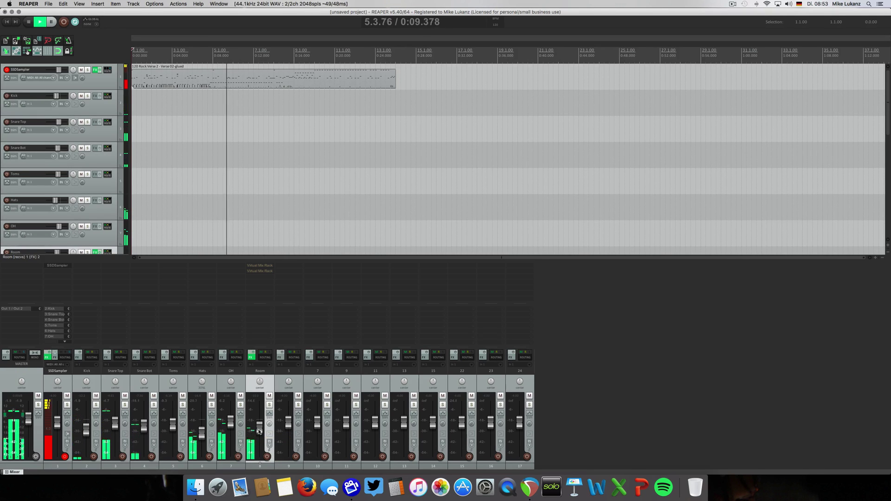
{"action": "left_click", "coordinate": [269, 405]}
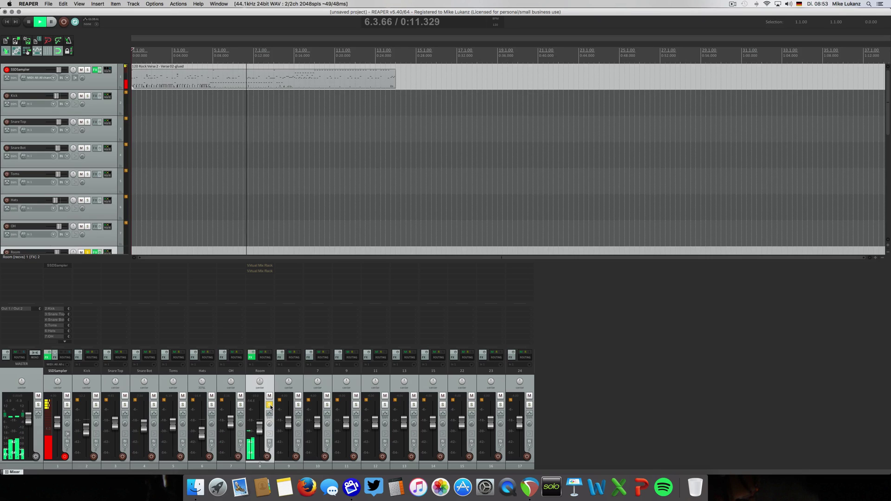
{"action": "left_click", "coordinate": [269, 406]}
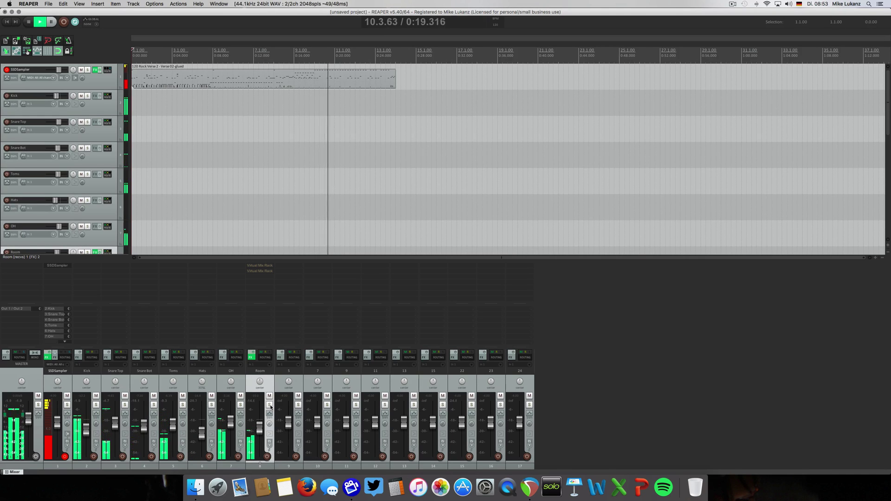
{"action": "key", "text": "space"}
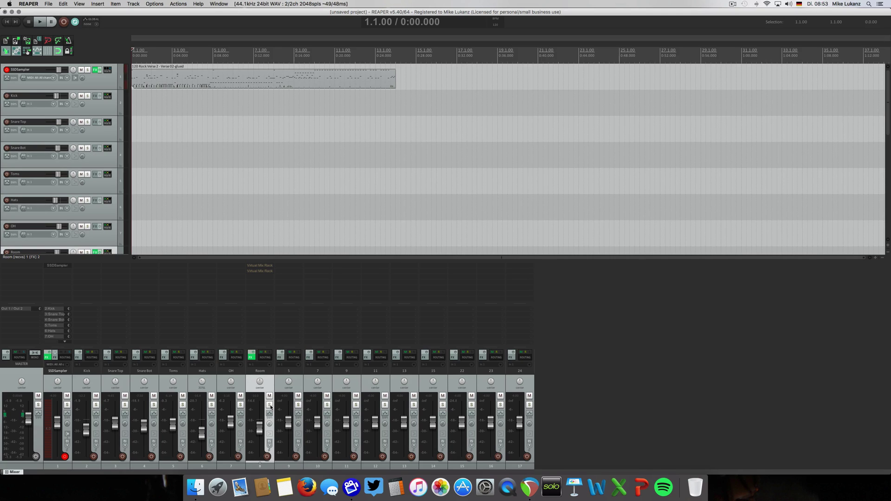
- Open the first Virtual Mix Rack on the Room track and bypass and re-enable its FG-116 compressor for comparison
{"action": "left_click", "coordinate": [259, 268]}
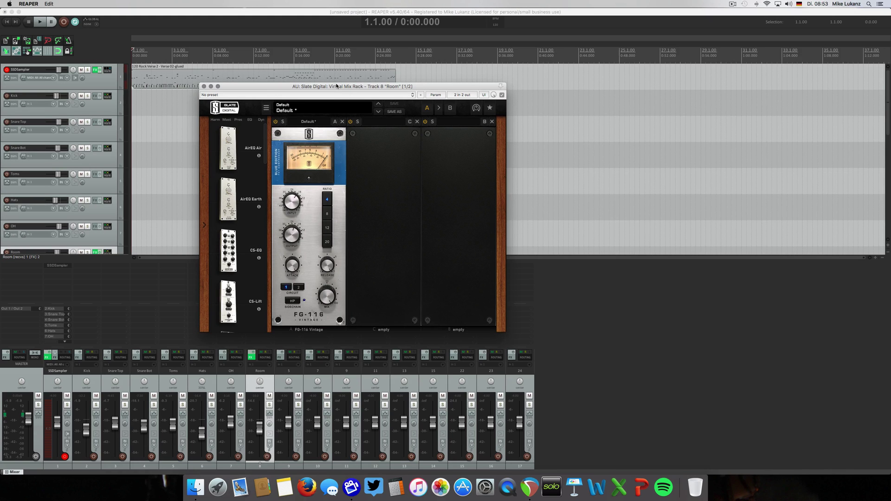
{"action": "left_click_drag", "start_coordinate": [330, 85], "coordinate": [416, 103]}
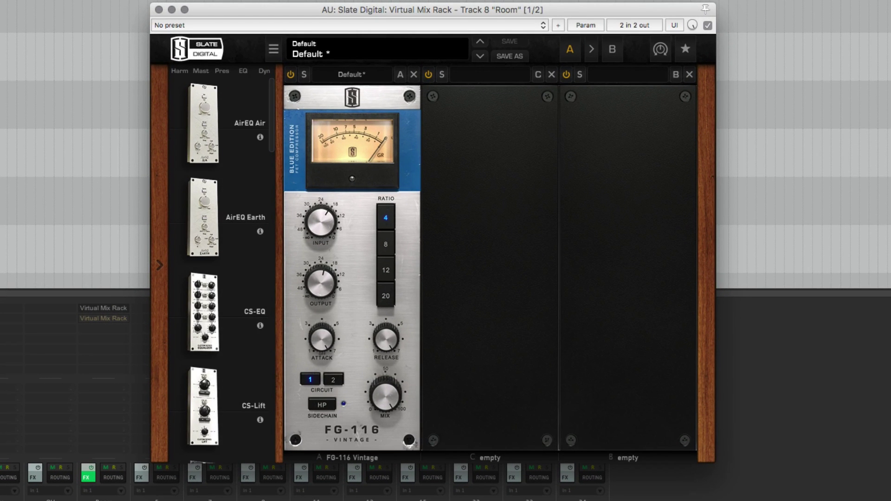
{"action": "left_click", "coordinate": [290, 75]}
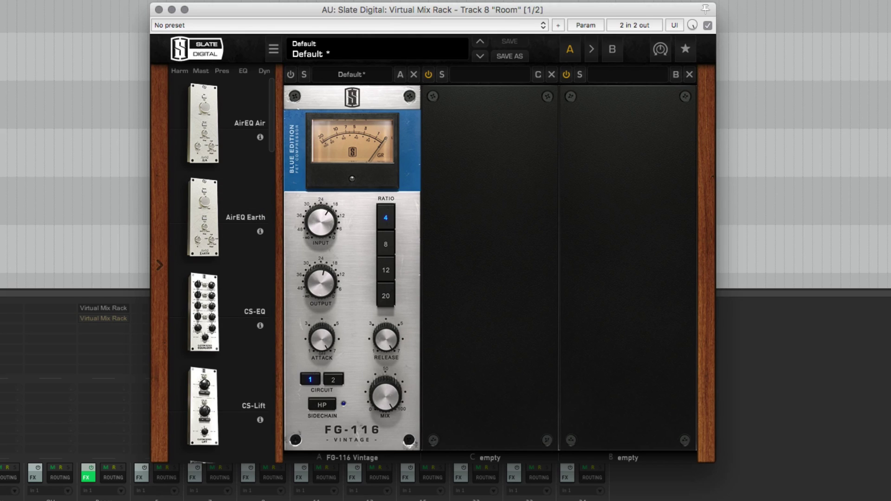
{"action": "left_click", "coordinate": [291, 74]}
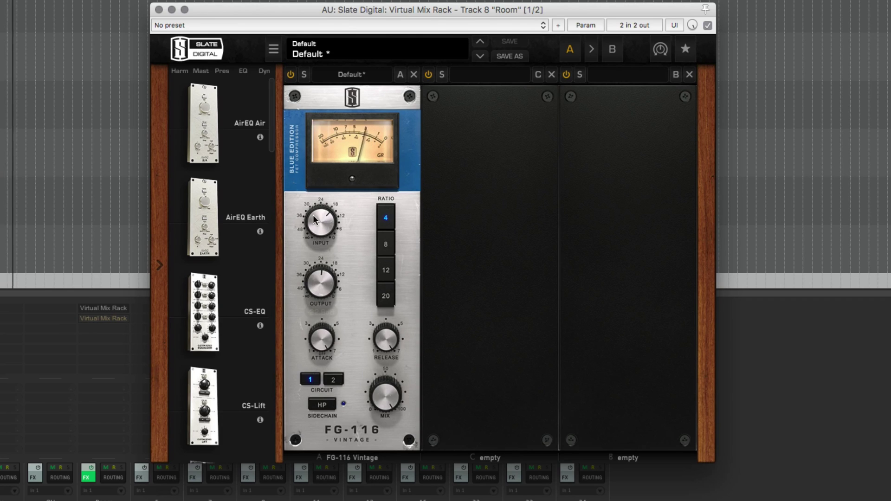
- Set the attack of the Room track's FG-116 compressor to about 4.43 and close the plug-in window
{"action": "mouse_move", "coordinate": [321, 337]}
{"action": "left_click_drag", "start_coordinate": [320, 337], "coordinate": [303, 381]}
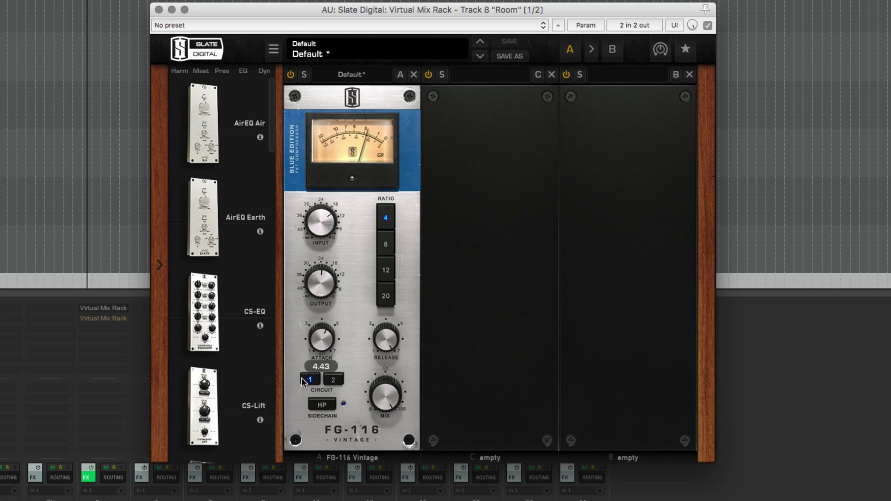
{"action": "left_click", "coordinate": [292, 74]}
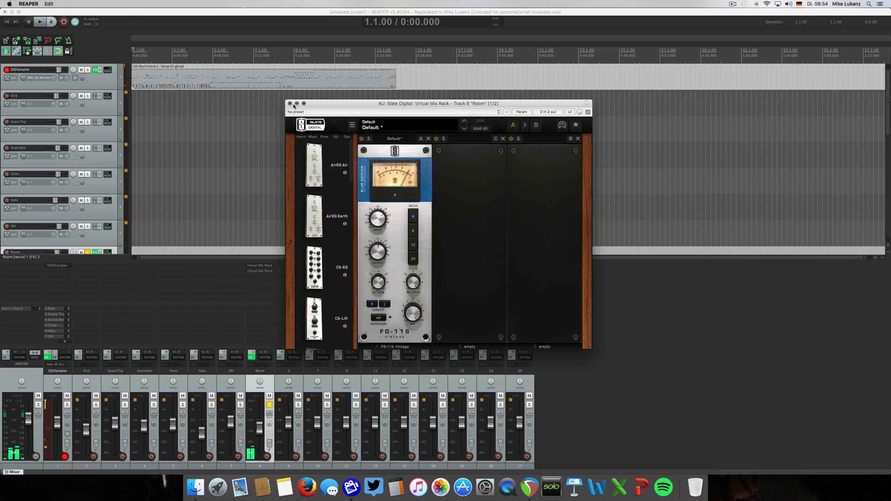
{"action": "left_click", "coordinate": [290, 103]}
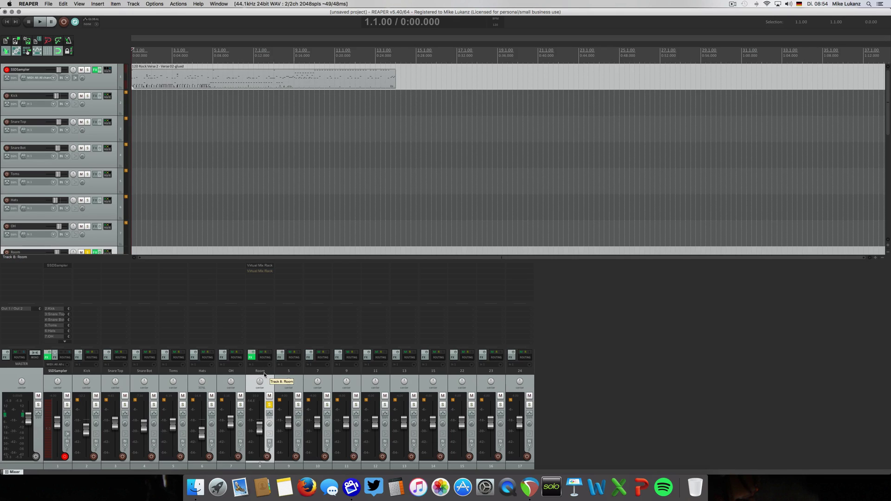
- Unsolo the Room track and select the last drum output track, 24
{"action": "left_click", "coordinate": [269, 405]}
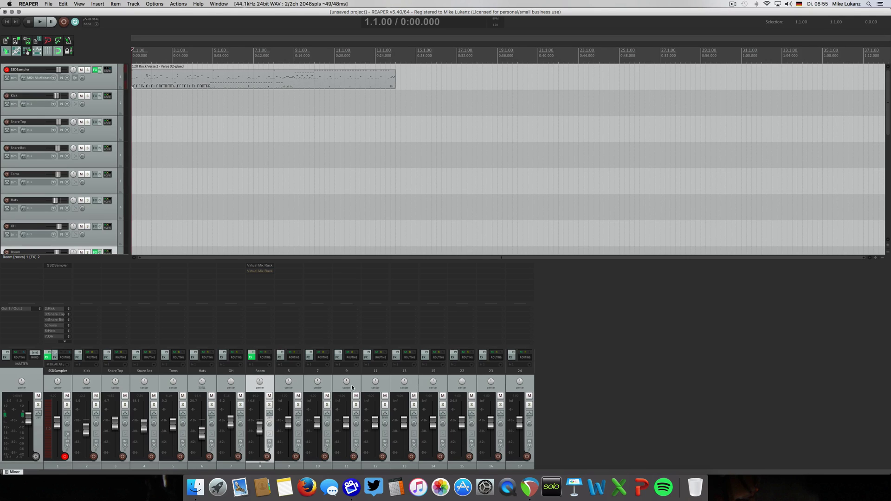
{"action": "left_click", "coordinate": [532, 387]}
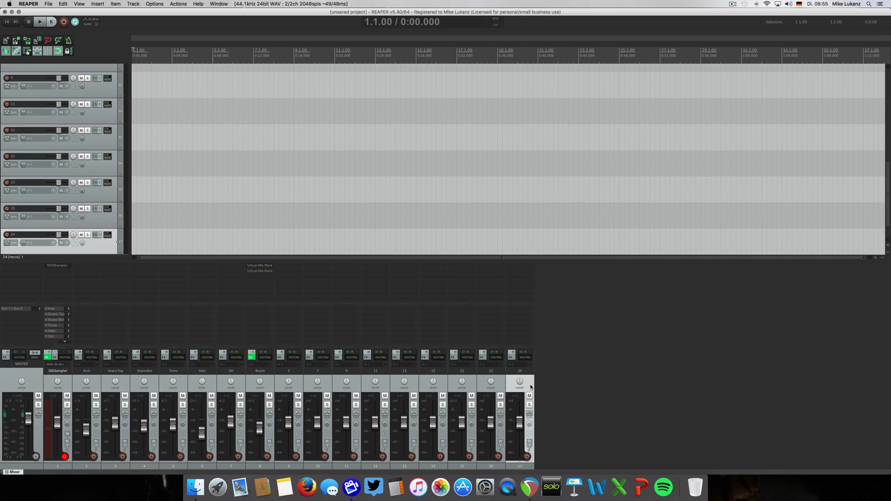
{"action": "left_click_drag", "start_coordinate": [889, 206], "coordinate": [890, 113]}
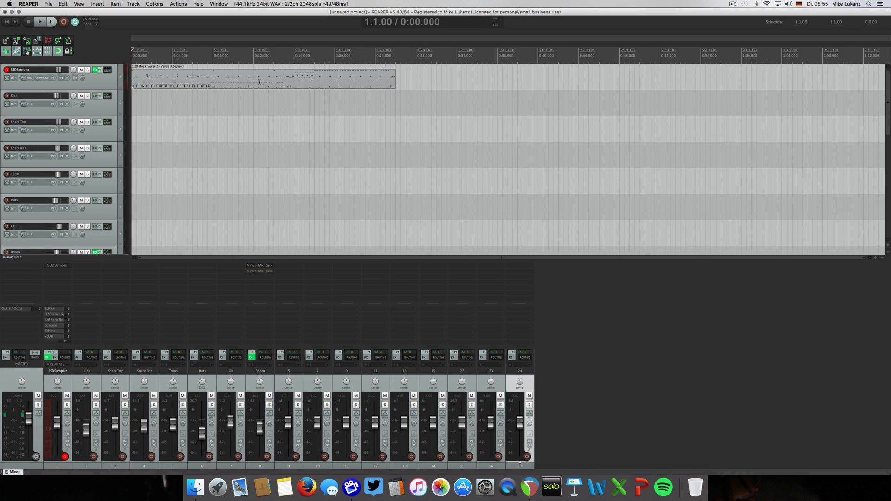
- Insert the SSDSampler virtual instrument on a new track and build the additional output tracks with their routing
{"action": "left_click", "coordinate": [116, 4]}
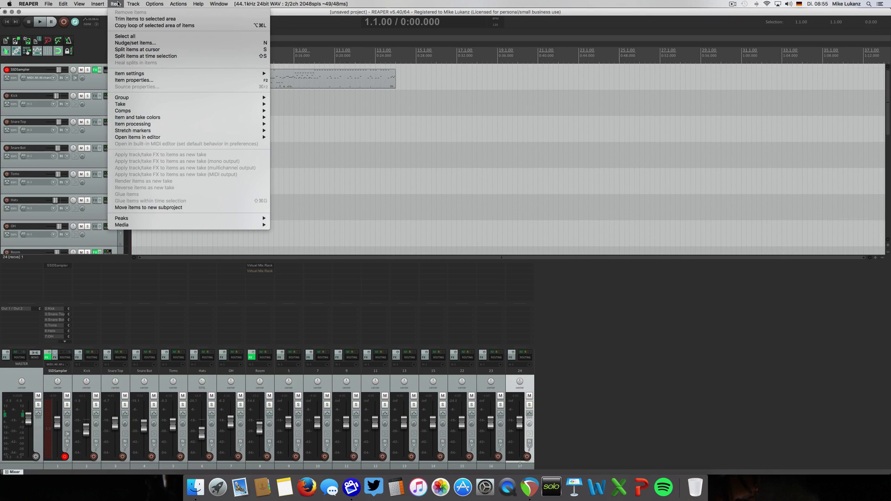
{"action": "mouse_move", "coordinate": [98, 4]}
{"action": "left_click", "coordinate": [108, 20]}
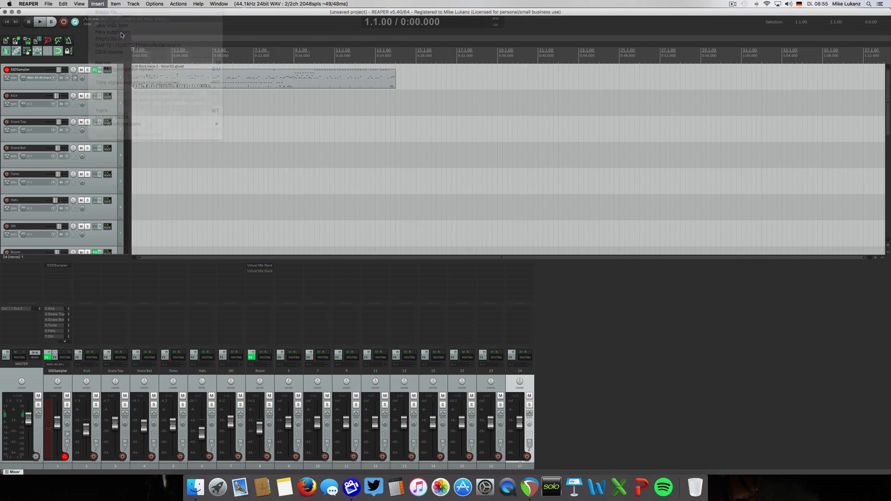
{"action": "left_click", "coordinate": [343, 214]}
{"action": "left_click", "coordinate": [549, 272]}
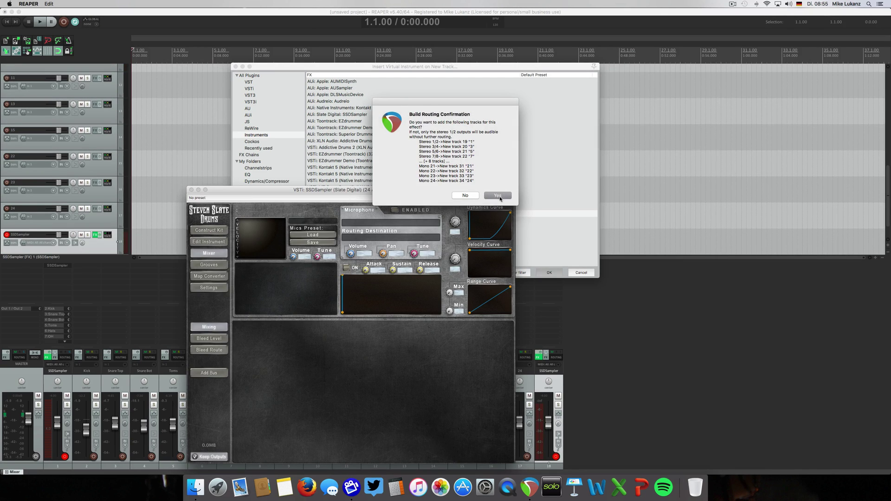
{"action": "left_click", "coordinate": [499, 197]}
{"action": "left_click_drag", "start_coordinate": [424, 192], "coordinate": [397, 160]}
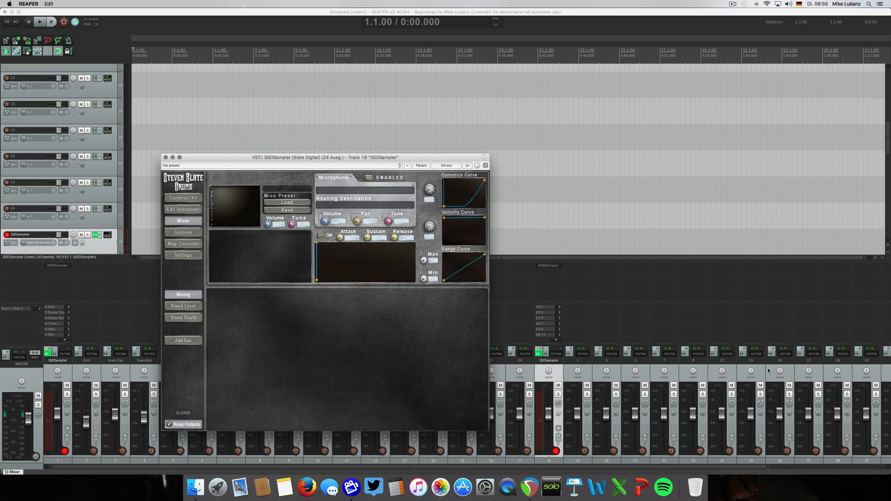
- Load Snare Tama Bell Brass 6 from the SSD 4 Deluxe library into the first slot of the empty kit
{"action": "left_click", "coordinate": [187, 198]}
{"action": "left_click_drag", "start_coordinate": [222, 157], "coordinate": [286, 114]}
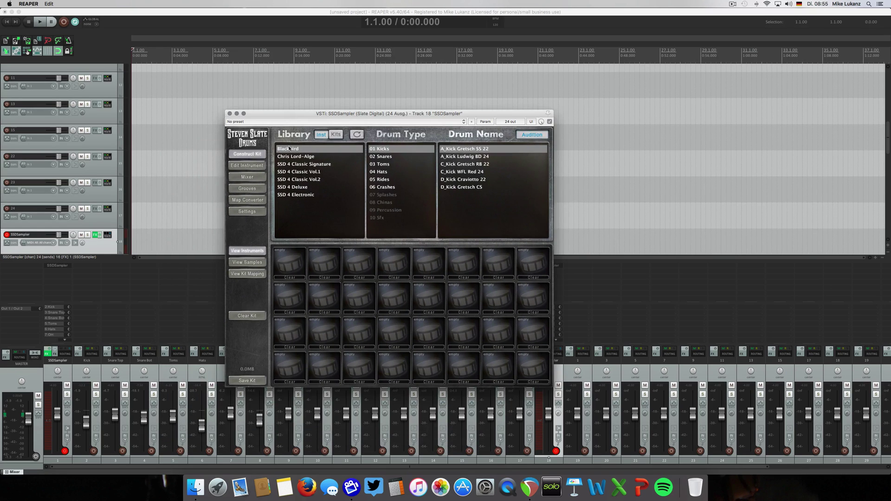
{"action": "left_click", "coordinate": [298, 187]}
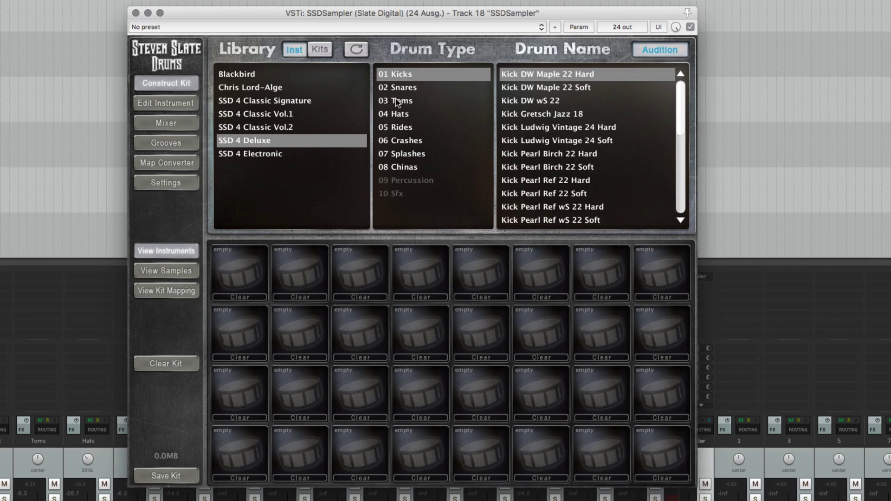
{"action": "left_click", "coordinate": [398, 88]}
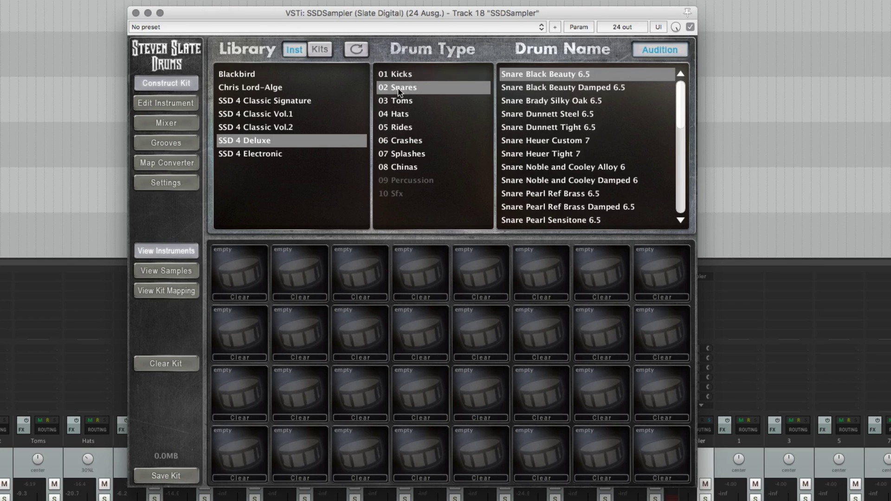
{"action": "scroll", "coordinate": [566, 155], "scroll_direction": "down", "scroll_amount": 5}
{"action": "left_click_drag", "start_coordinate": [557, 127], "coordinate": [239, 267]}
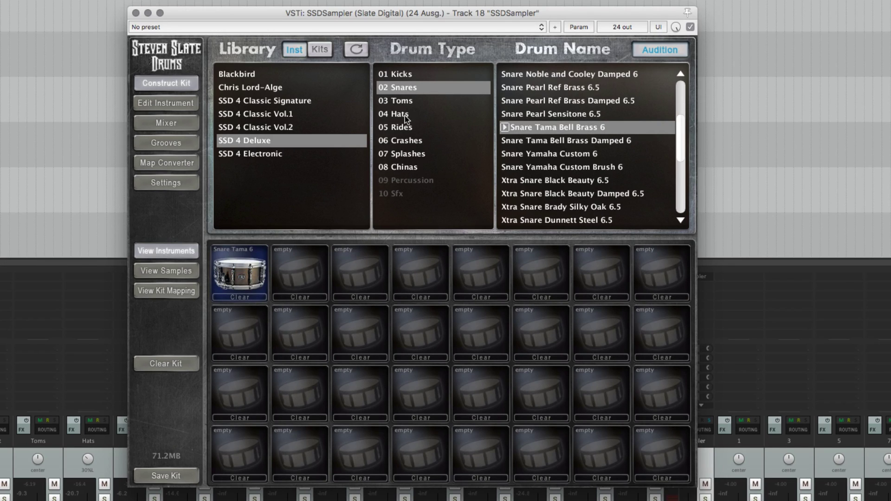
- Load Tom Pearl 10, 12, 14 and 16 into the four kit slots following the snare
{"action": "left_click", "coordinate": [407, 102]}
{"action": "scroll", "coordinate": [540, 175], "scroll_direction": "down", "scroll_amount": 1}
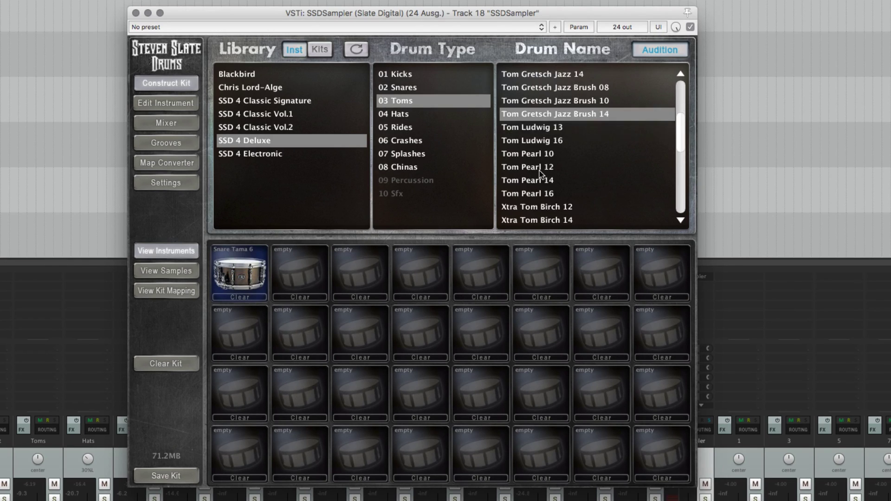
{"action": "left_click", "coordinate": [534, 165]}
{"action": "left_click_drag", "start_coordinate": [525, 156], "coordinate": [291, 268]}
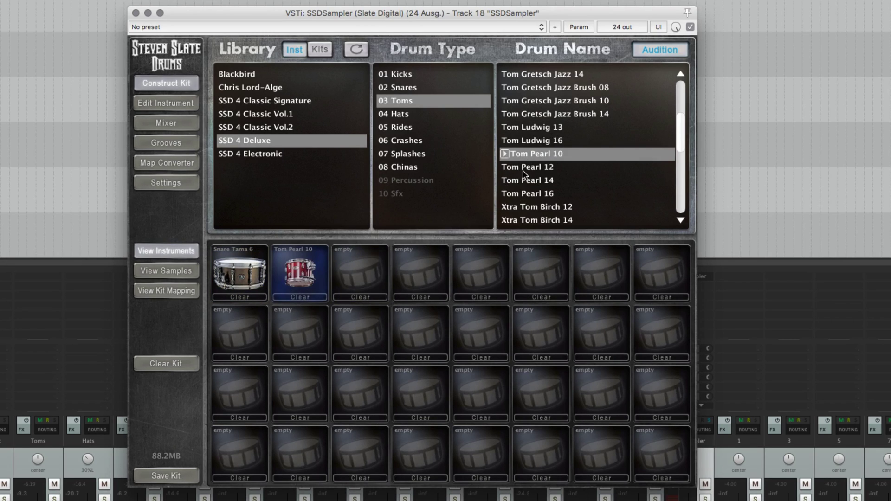
{"action": "left_click_drag", "start_coordinate": [524, 171], "coordinate": [361, 274]}
{"action": "left_click_drag", "start_coordinate": [524, 180], "coordinate": [417, 245]}
{"action": "left_click_drag", "start_coordinate": [512, 199], "coordinate": [482, 267]}
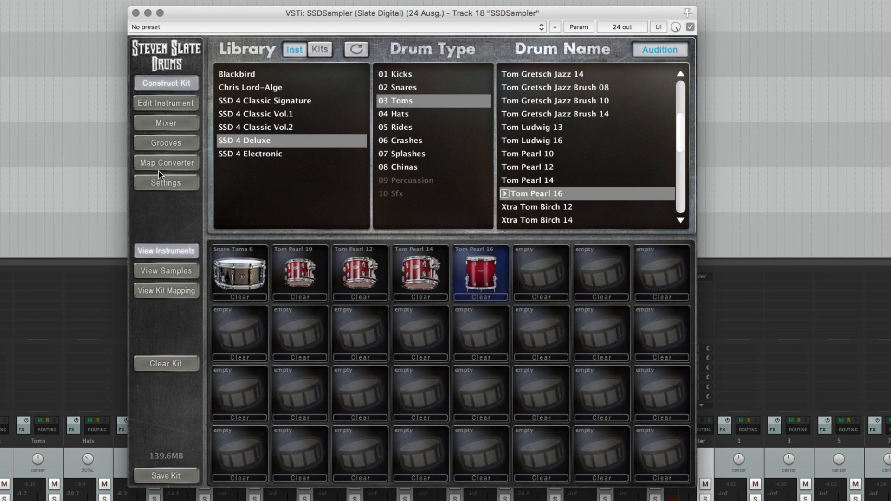
- Switch the sampler's display setting to Kit view and show the kit under construction
{"action": "left_click", "coordinate": [154, 185]}
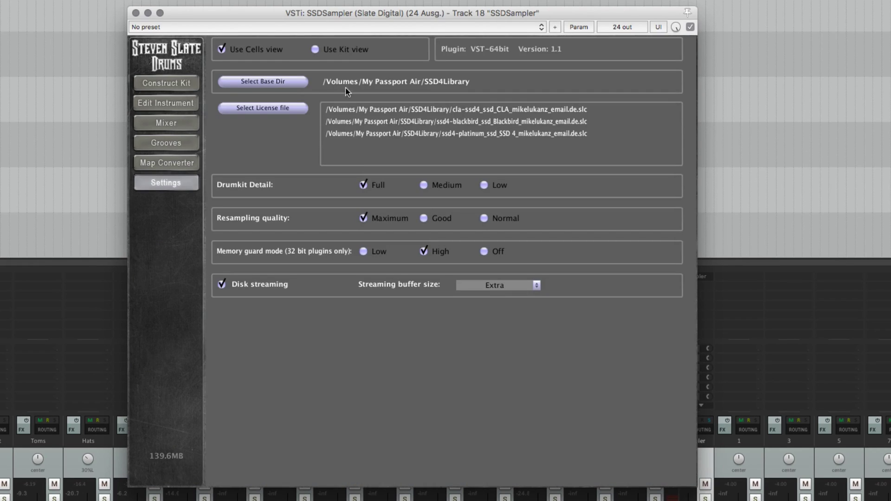
{"action": "left_click", "coordinate": [322, 52]}
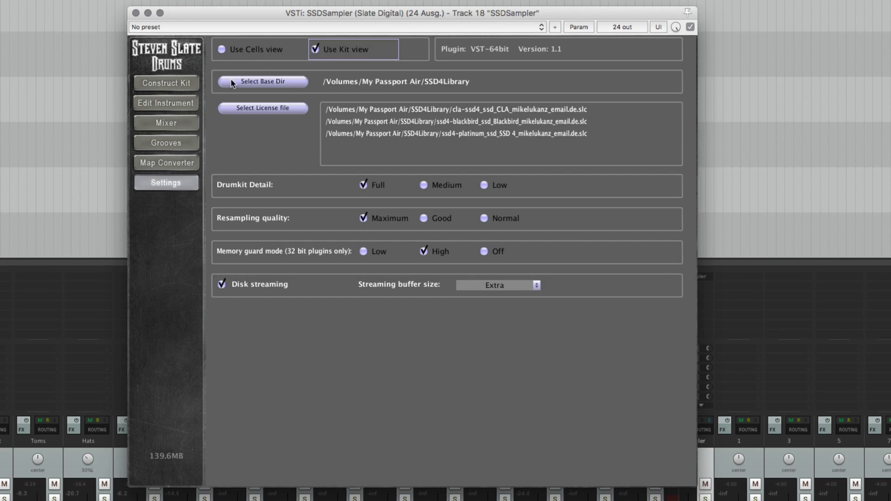
{"action": "left_click", "coordinate": [158, 86]}
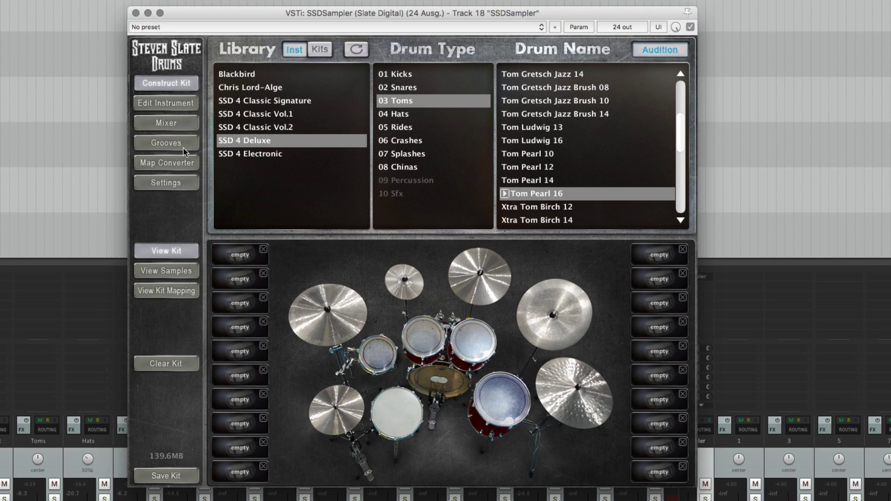
- Set the sampler's display back to Cells view, return to the kit construction page and close the sampler window
{"action": "left_click", "coordinate": [158, 185]}
{"action": "left_click", "coordinate": [222, 49]}
{"action": "left_click", "coordinate": [179, 80]}
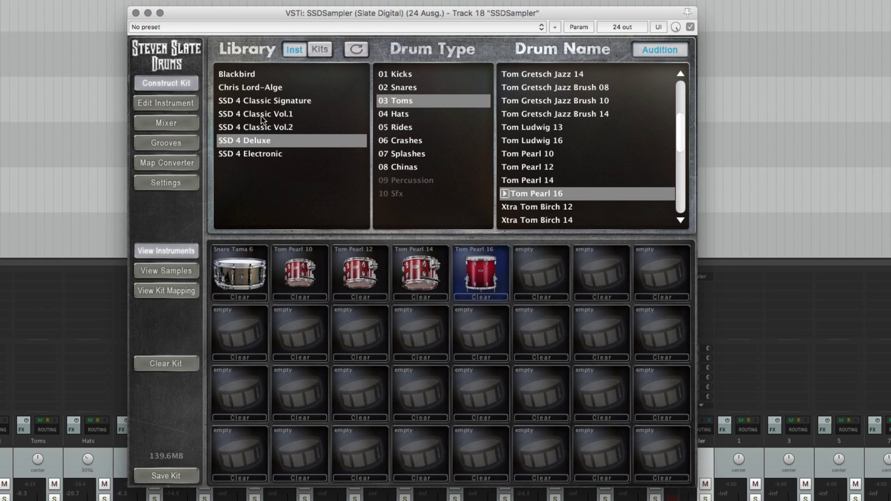
{"action": "left_click", "coordinate": [135, 14]}
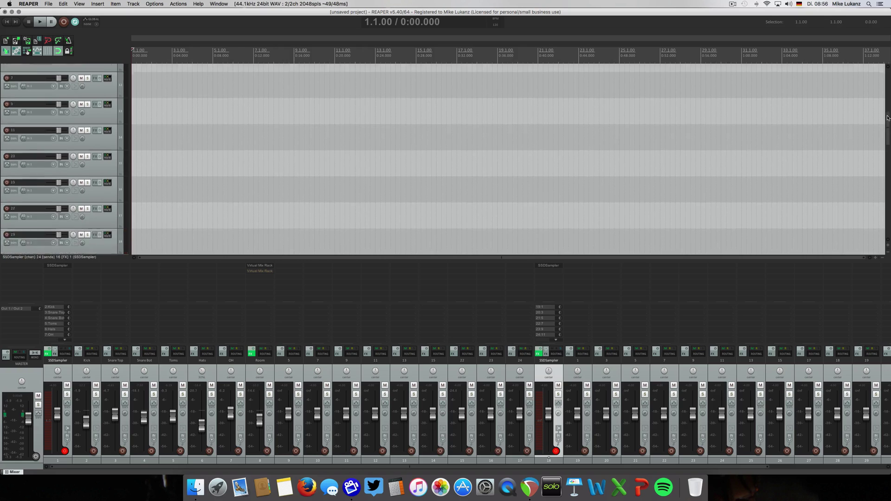
- Copy the MIDI drum item from the first SSDSampler track to the start of the second SSDSampler track
{"action": "left_click_drag", "start_coordinate": [885, 151], "coordinate": [887, 94]}
{"action": "left_click", "coordinate": [223, 81]}
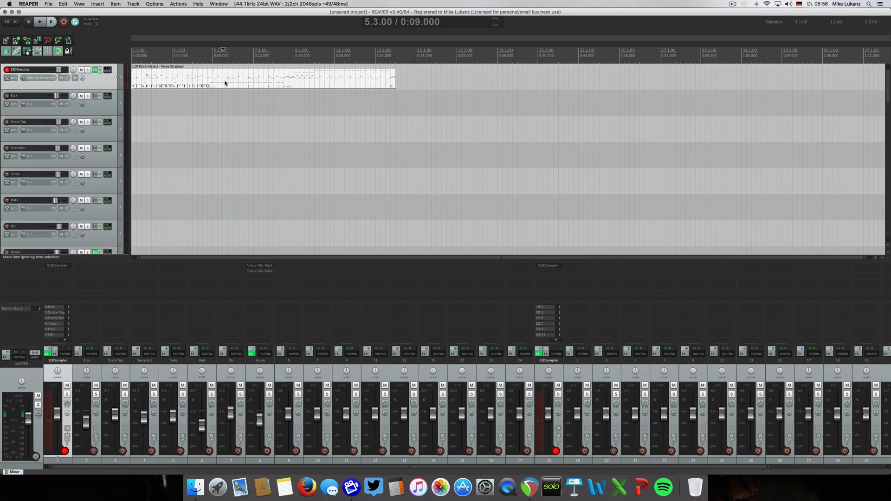
{"action": "left_click_drag", "start_coordinate": [889, 93], "coordinate": [880, 150]}
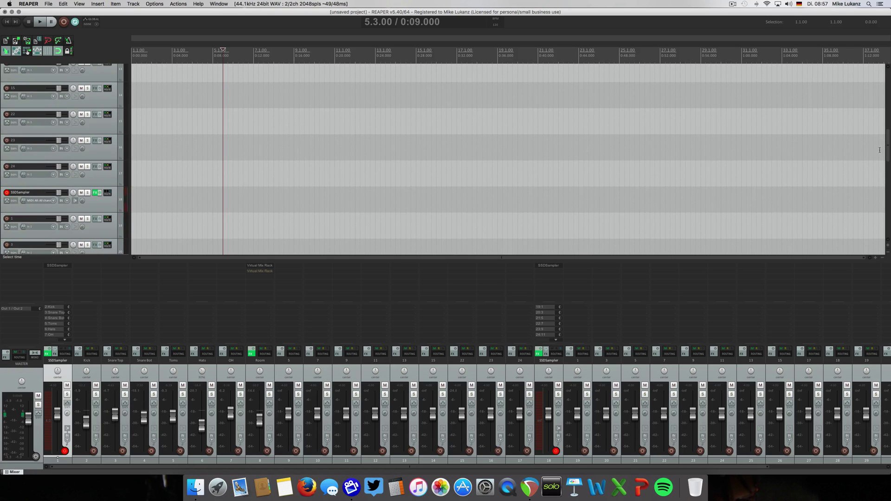
{"action": "left_click", "coordinate": [116, 199]}
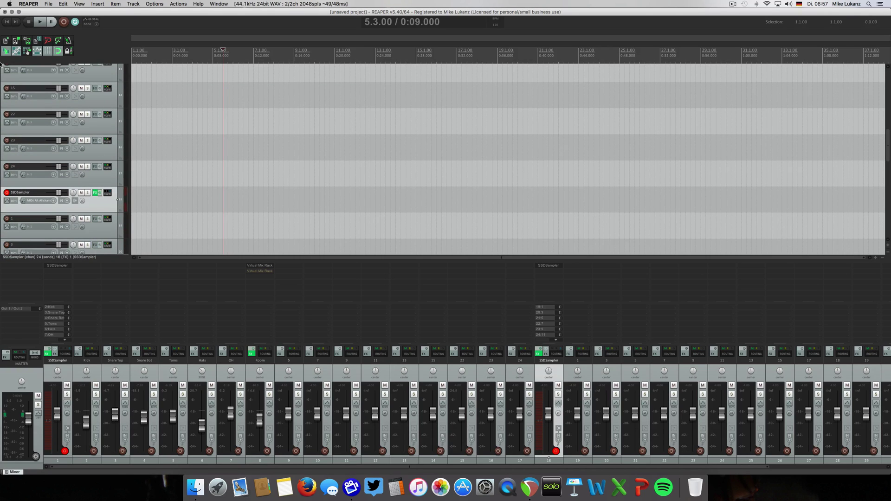
{"action": "left_click", "coordinate": [6, 21]}
{"action": "key", "text": "super+v"}
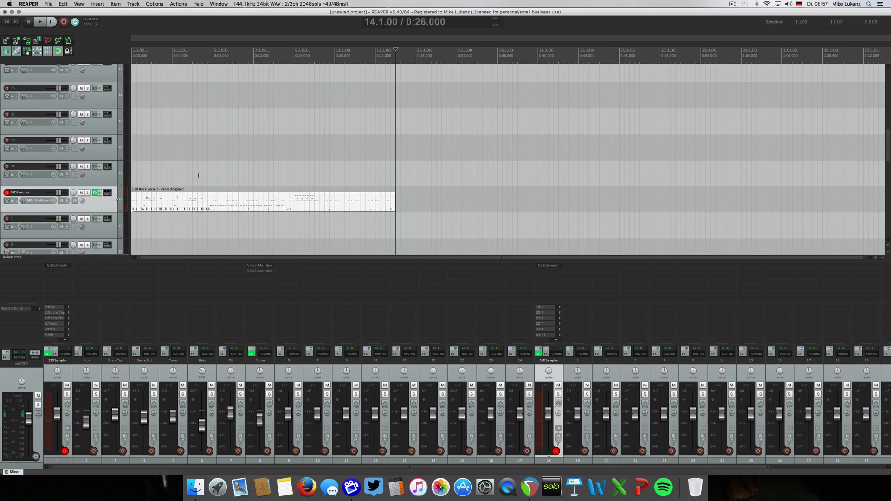
- Delete the nine unused output tracks between the Room track and the second SSDSampler track
{"action": "left_click", "coordinate": [296, 374], "text": "shift"}
{"action": "left_click", "coordinate": [514, 380]}
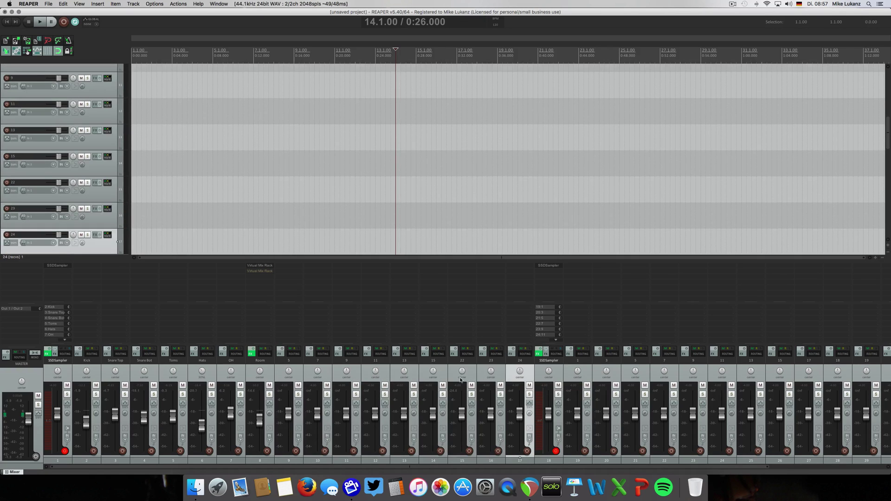
{"action": "left_click", "coordinate": [294, 373], "text": "shift"}
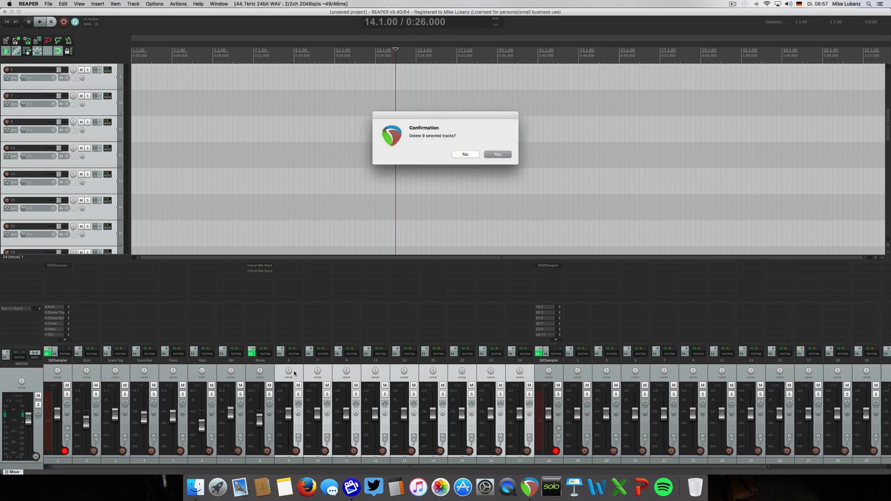
{"action": "key", "text": "Return"}
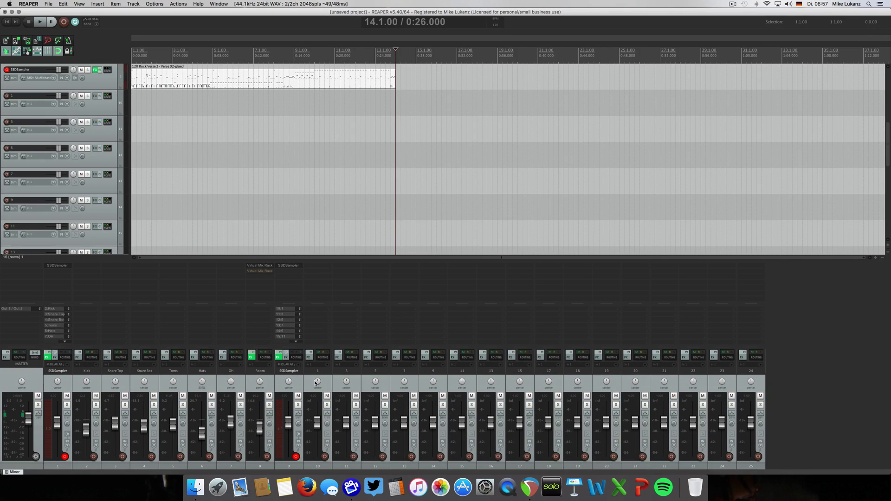
- Solo the second SSDSampler track and show the internal mixer of its sampler plug-in
{"action": "left_click", "coordinate": [299, 404]}
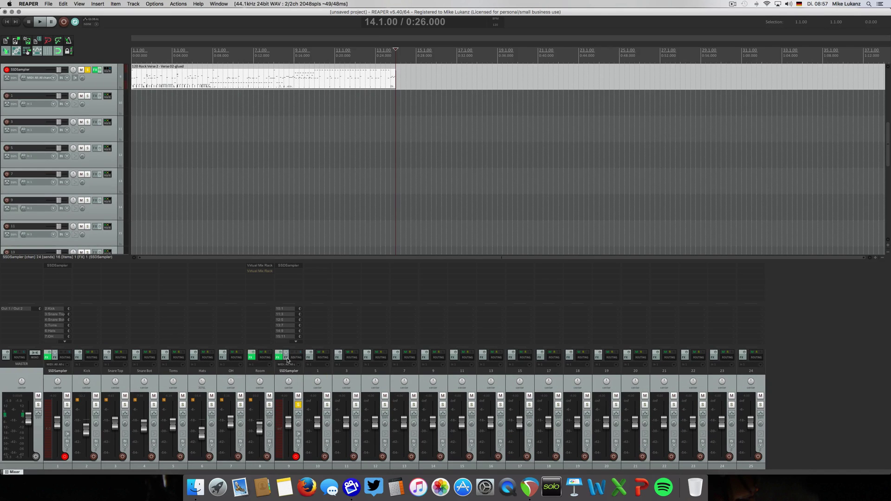
{"action": "left_click", "coordinate": [280, 358]}
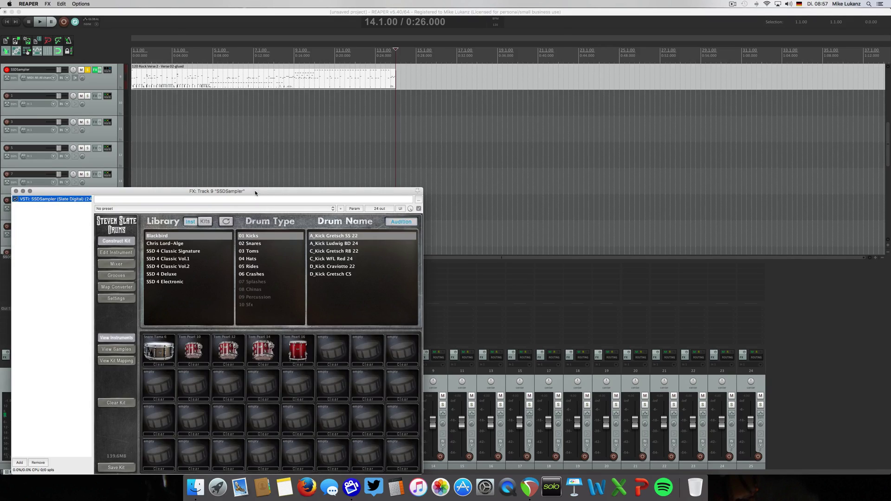
{"action": "left_click_drag", "start_coordinate": [256, 190], "coordinate": [413, 105]}
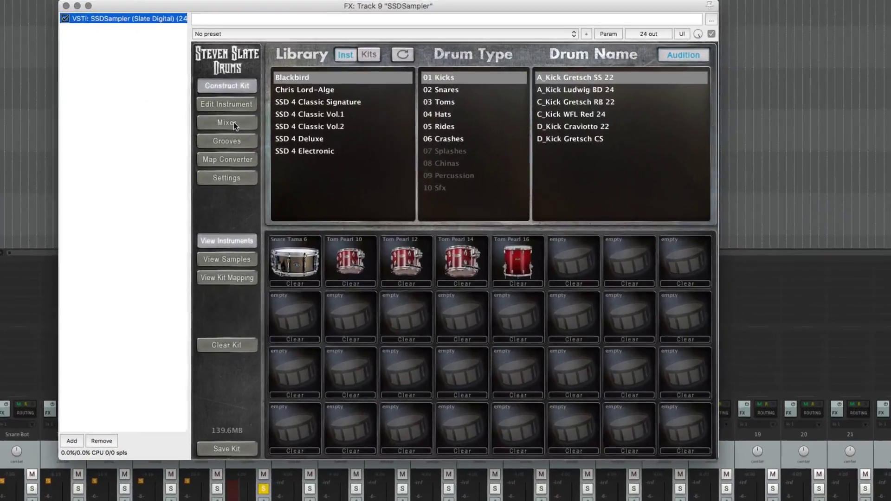
{"action": "left_click", "coordinate": [274, 178]}
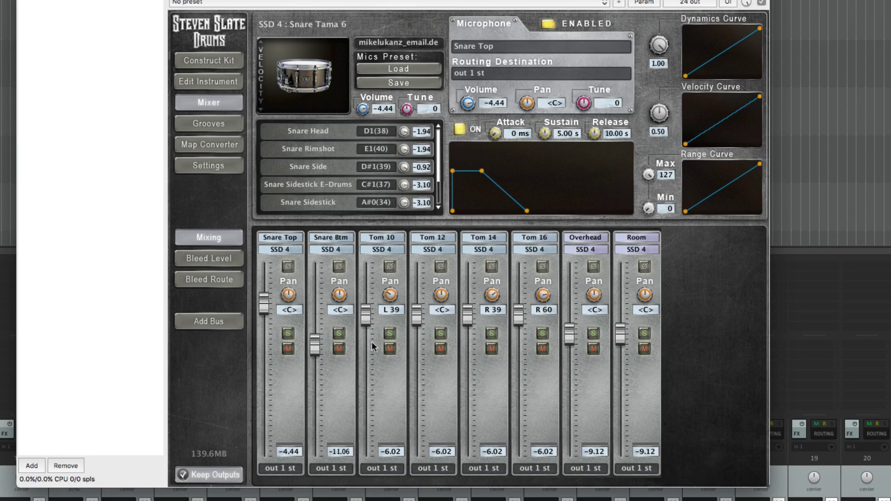
- Lower the snare, tom and overhead channels in the sampler's mixer to -inf and raise the Room channel, then close the plug-in window
{"action": "left_click_drag", "start_coordinate": [265, 310], "coordinate": [263, 450]}
{"action": "left_click_drag", "start_coordinate": [315, 346], "coordinate": [305, 485]}
{"action": "left_click_drag", "start_coordinate": [372, 310], "coordinate": [386, 430]}
{"action": "left_click_drag", "start_coordinate": [419, 306], "coordinate": [414, 479]}
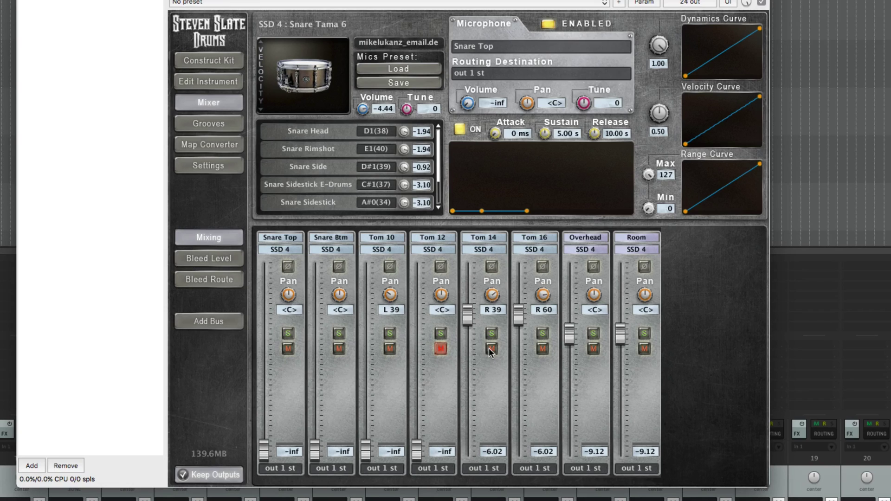
{"action": "left_click_drag", "start_coordinate": [468, 325], "coordinate": [468, 460]}
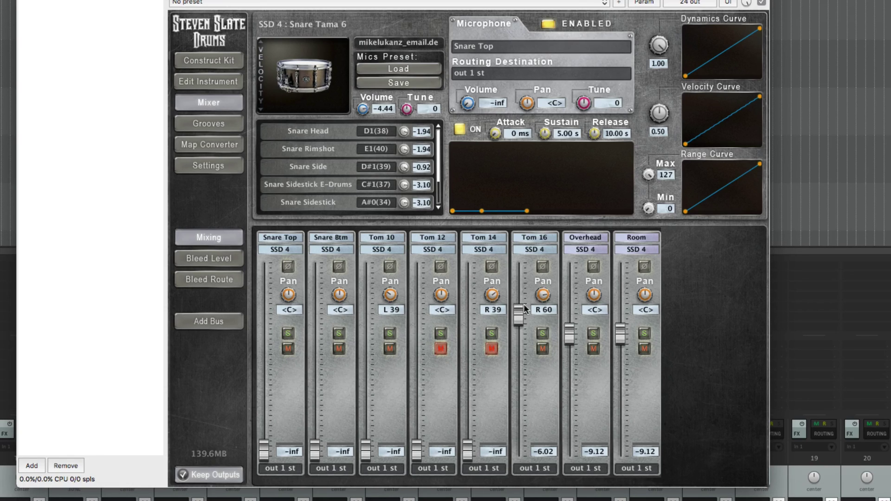
{"action": "left_click_drag", "start_coordinate": [564, 336], "coordinate": [581, 471]}
{"action": "left_click_drag", "start_coordinate": [617, 339], "coordinate": [619, 307]}
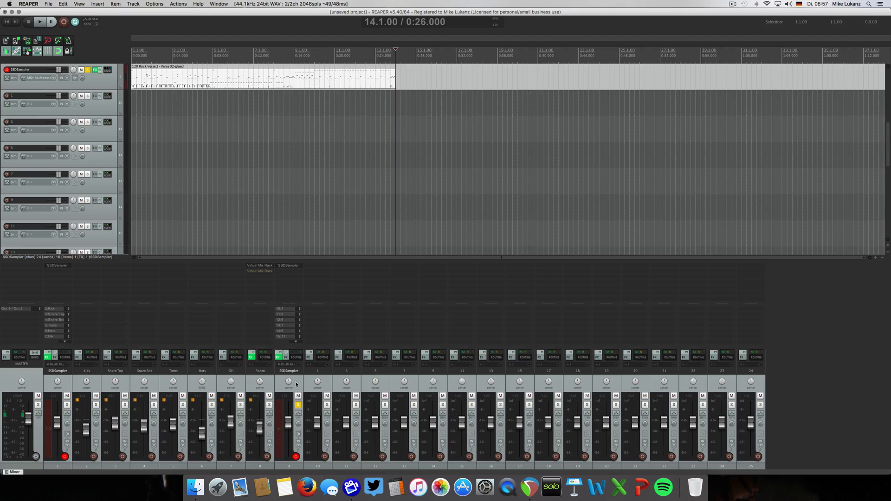
- Audition the soloed room signal of the second sampler from the project start and again from 8.4.00
{"action": "left_click", "coordinate": [295, 383]}
{"action": "left_click", "coordinate": [7, 22]}
{"action": "left_click_drag", "start_coordinate": [317, 423], "coordinate": [317, 420]}
{"action": "key", "text": "space"}
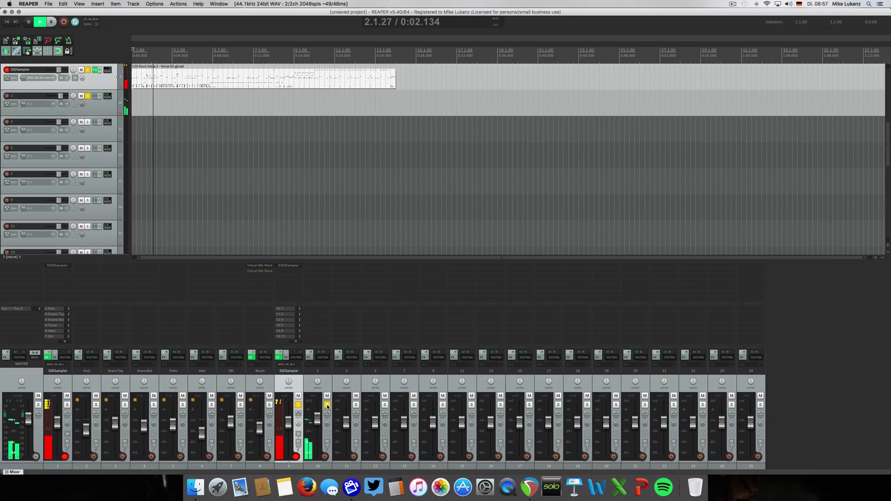
{"action": "key", "text": "space"}
{"action": "left_click", "coordinate": [289, 62]}
{"action": "key", "text": "space"}
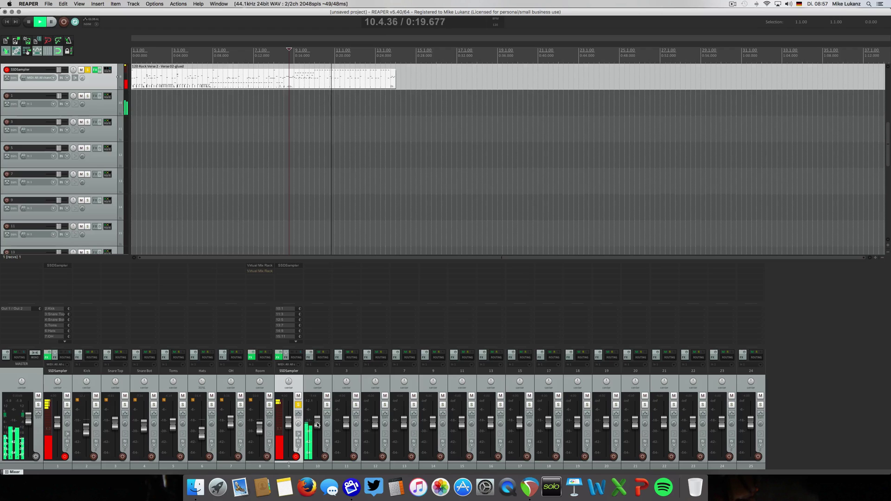
{"action": "key", "text": "space"}
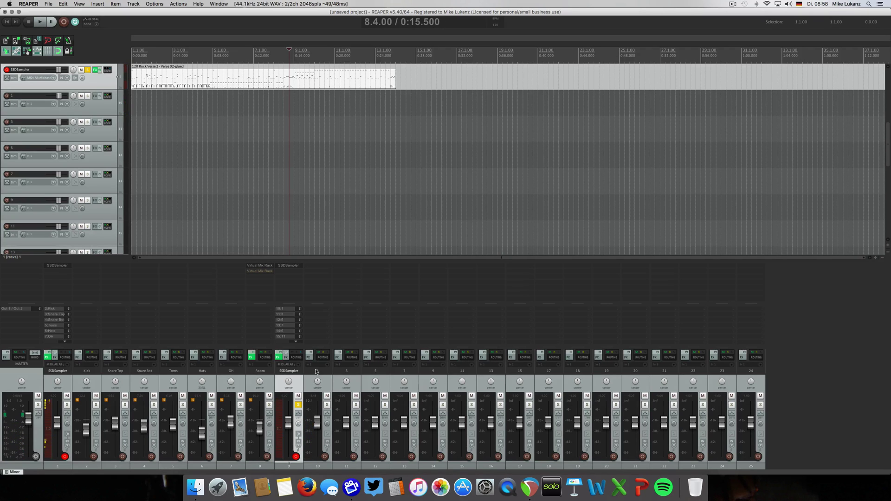
- Rename the second sampler's first output track as Roomdrums and move it directly after the Room track
{"action": "left_click", "coordinate": [317, 372]}
{"action": "double_click", "coordinate": [496, 297]}
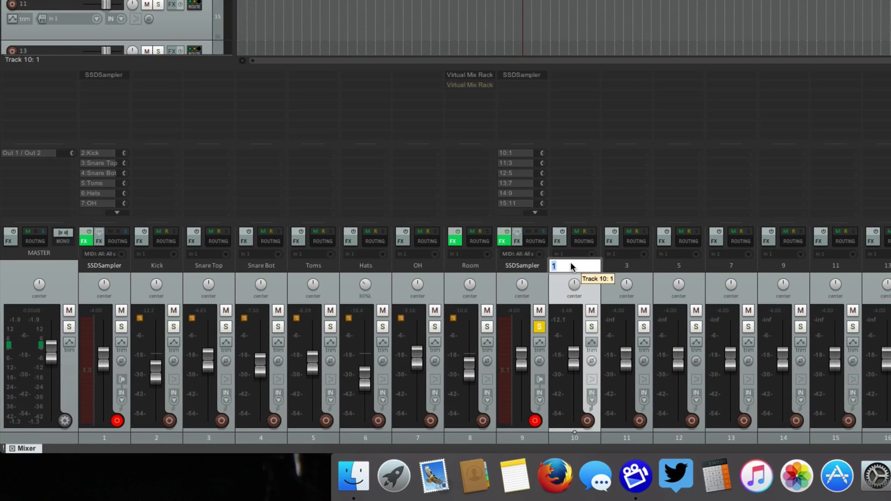
{"action": "type", "text": "Roomdrums"}
{"action": "key", "text": "Return"}
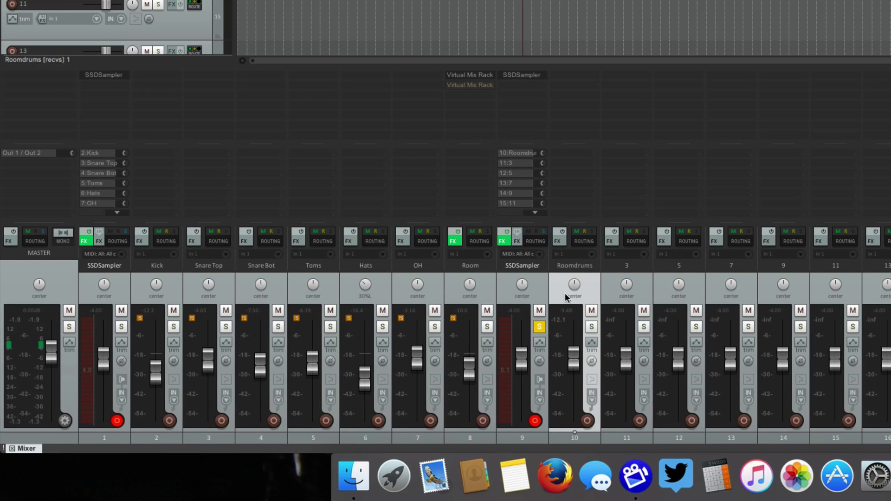
{"action": "left_click_drag", "start_coordinate": [561, 289], "coordinate": [480, 290]}
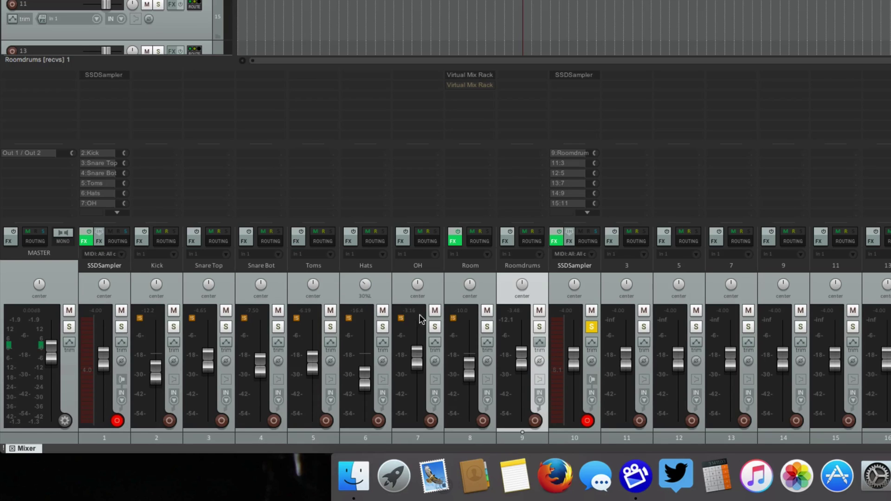
- Unsolo the second SSDSampler, play the full kit, and blend Roomdrums in from silence to about -10.2 dB with Room at about -9.3 dB
{"action": "left_click", "coordinate": [591, 327]}
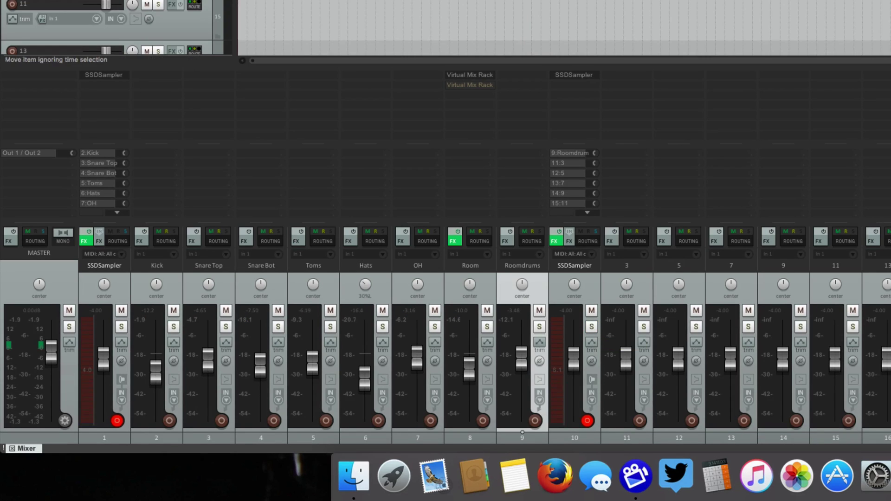
{"action": "scroll", "coordinate": [111, 28], "scroll_direction": "up", "scroll_amount": 3}
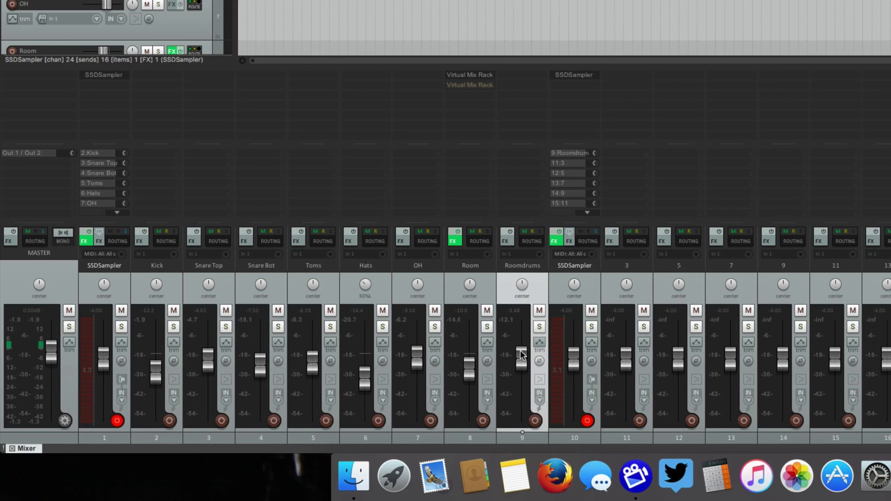
{"action": "left_click_drag", "start_coordinate": [523, 355], "coordinate": [498, 422]}
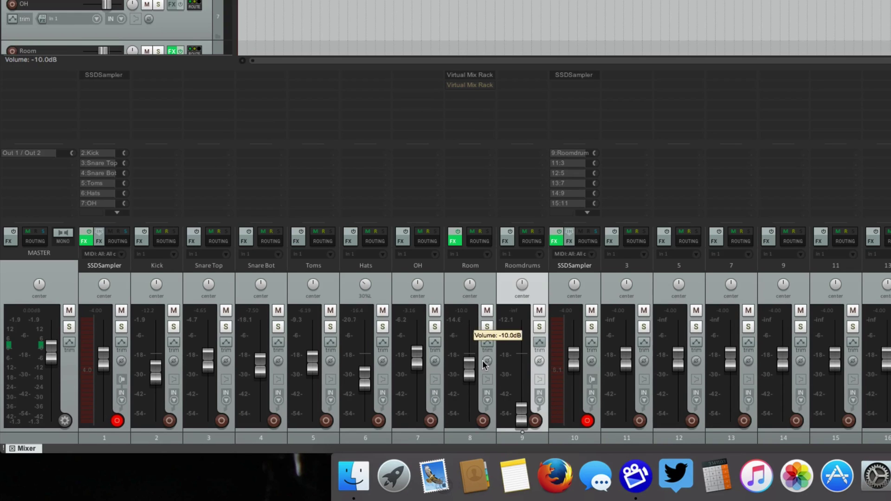
{"action": "key", "text": "space"}
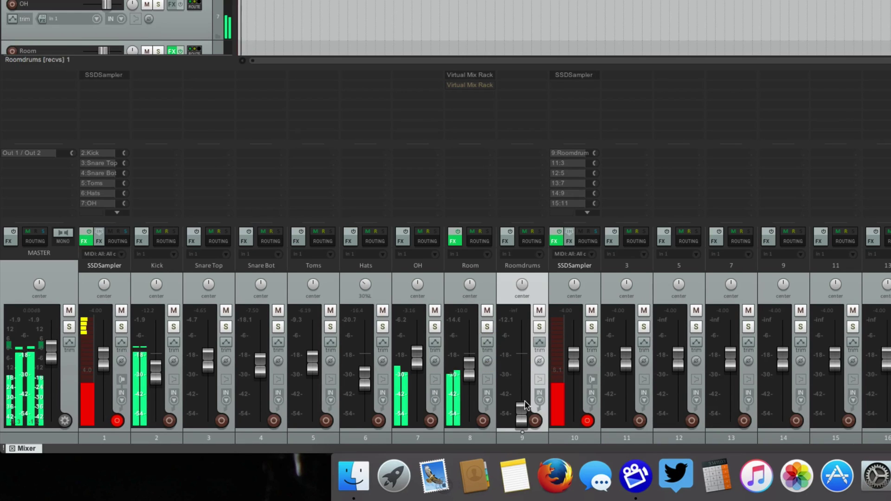
{"action": "left_click_drag", "start_coordinate": [521, 421], "coordinate": [516, 364]}
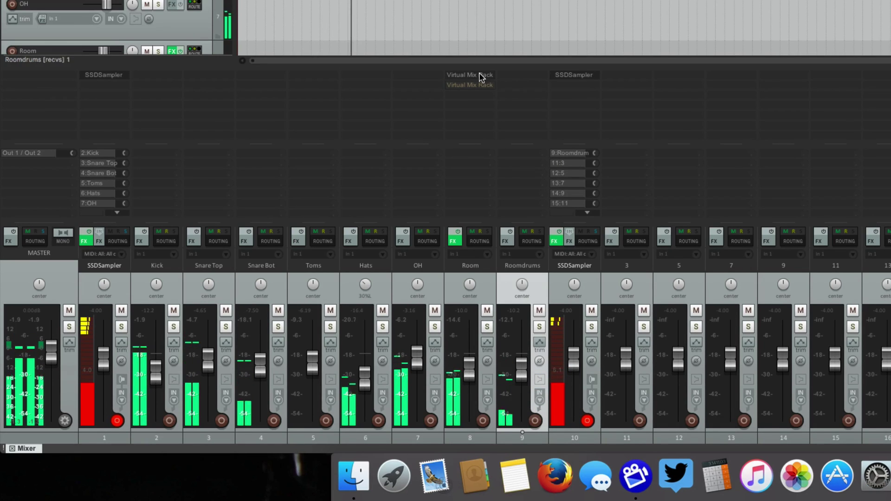
{"action": "left_click_drag", "start_coordinate": [472, 363], "coordinate": [472, 362]}
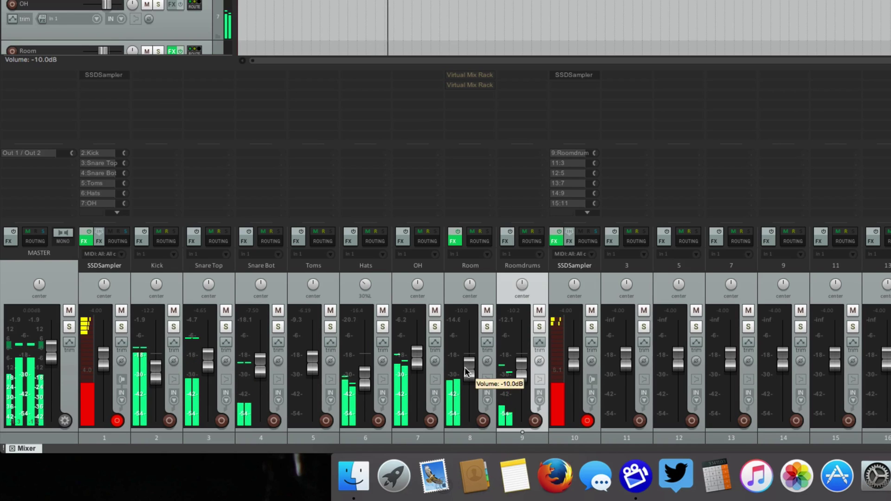
- Solo Roomdrums, copy the Room track's first Virtual Mix Rack onto it and place the plug-in window above the mixer
{"action": "left_click", "coordinate": [540, 327]}
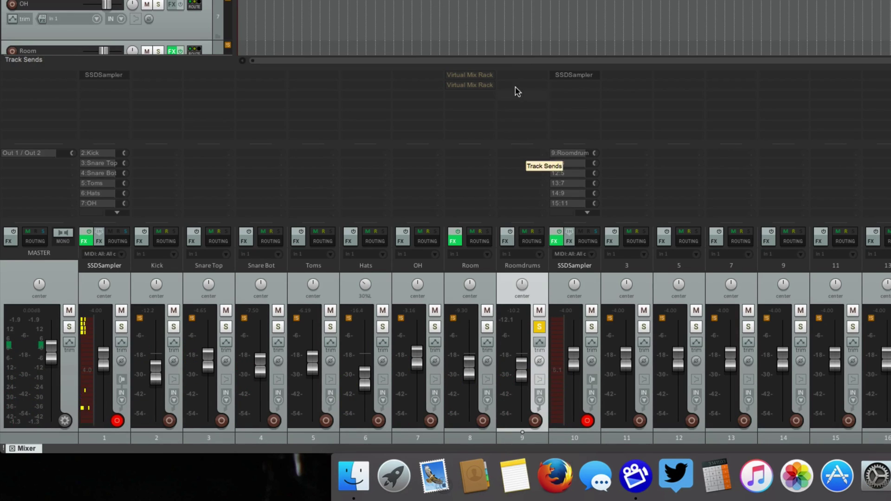
{"action": "left_click_drag", "start_coordinate": [479, 77], "coordinate": [529, 79]}
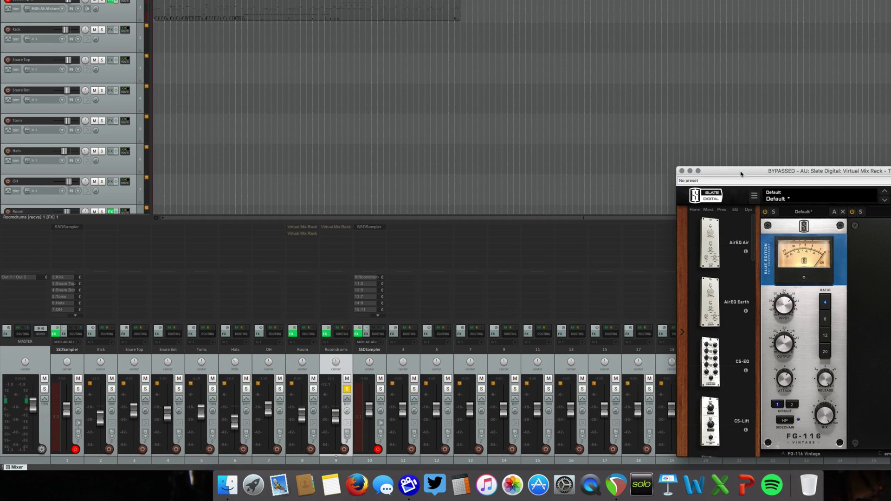
{"action": "left_click_drag", "start_coordinate": [741, 174], "coordinate": [472, 8]}
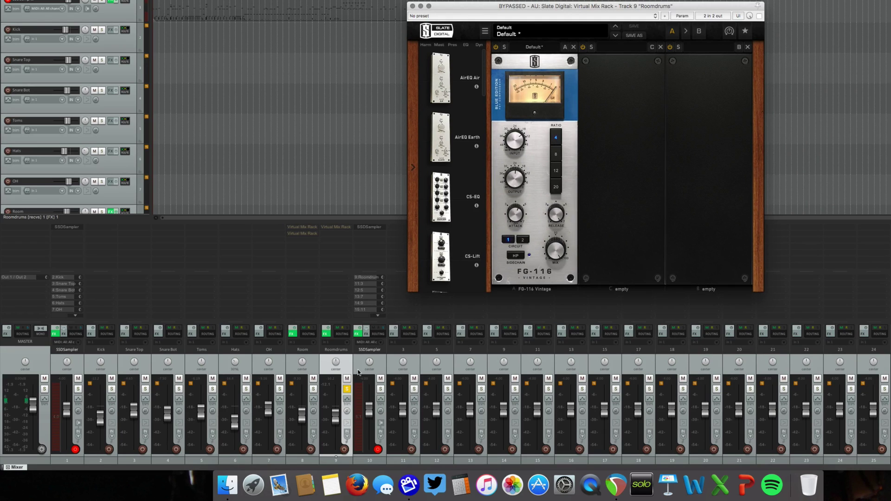
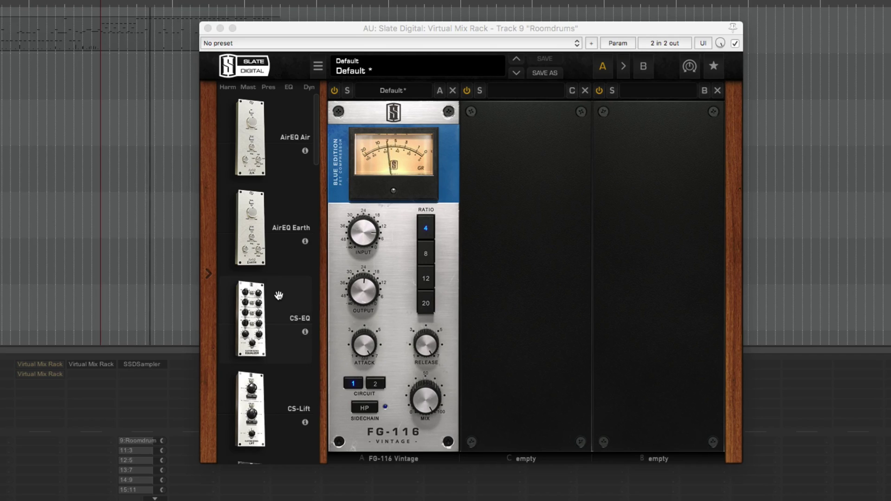
- Add a CS-EQ after the FG-116 on Roomdrums, boosting LF by about 5.09 and HMF by about 3.08, and cutting LMF at 400 Hz
{"action": "left_click_drag", "start_coordinate": [267, 299], "coordinate": [525, 279]}
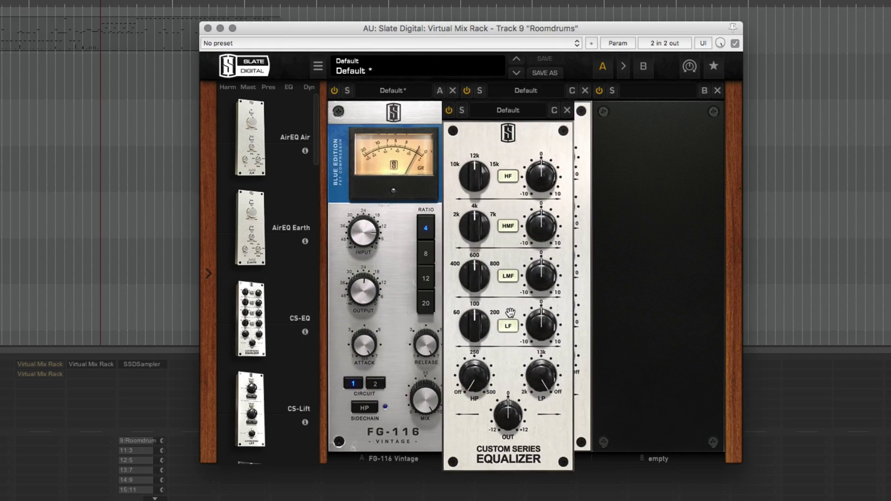
{"action": "left_click_drag", "start_coordinate": [563, 309], "coordinate": [568, 275]}
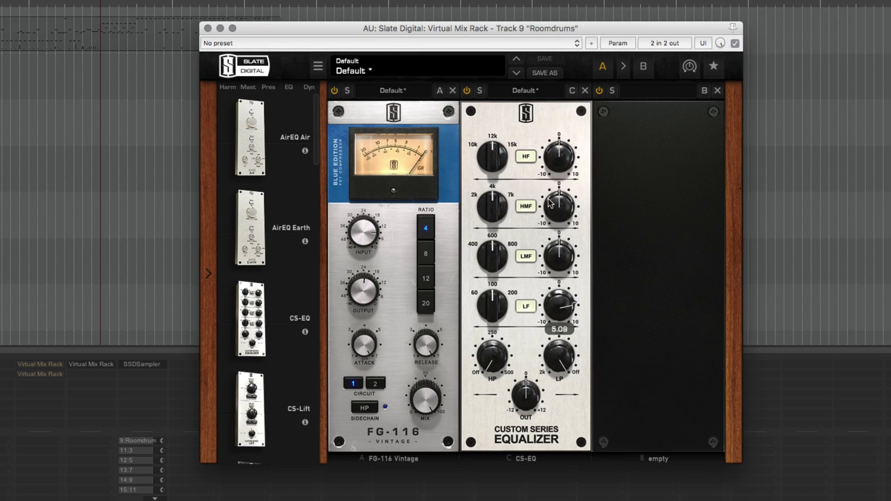
{"action": "left_click_drag", "start_coordinate": [550, 203], "coordinate": [554, 182]}
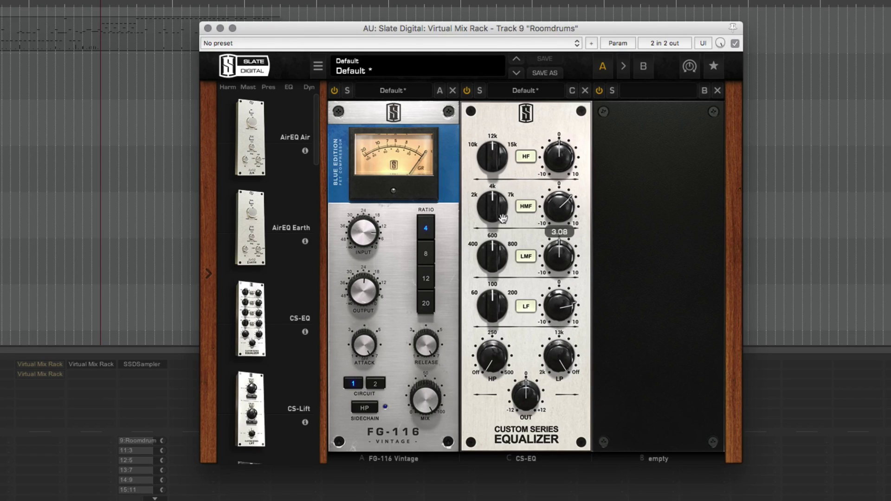
{"action": "left_click_drag", "start_coordinate": [482, 248], "coordinate": [472, 246]}
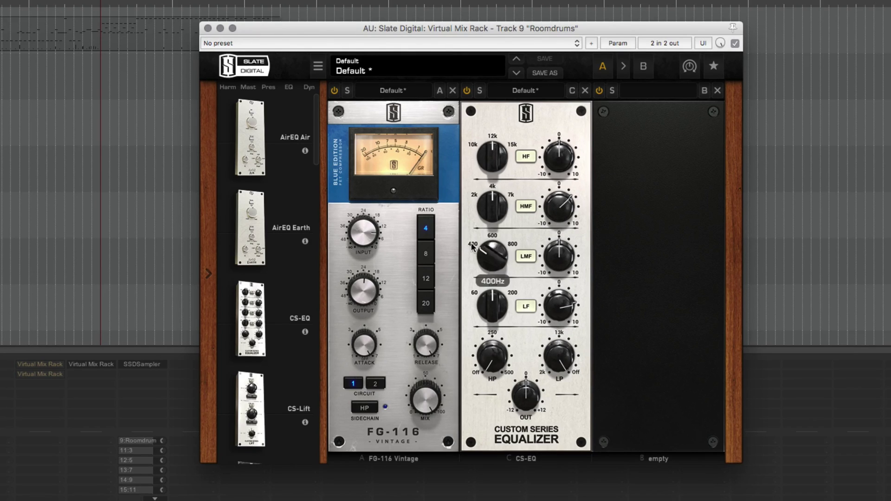
{"action": "left_click_drag", "start_coordinate": [559, 264], "coordinate": [548, 277]}
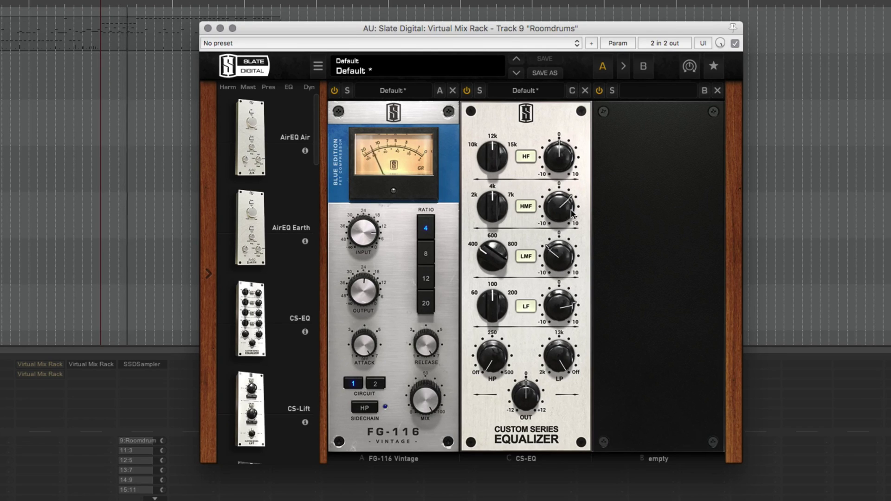
- Close the Virtual Mix Rack window of Roomdrums and unsolo the track to hear the full kit
{"action": "mouse_move", "coordinate": [550, 207]}
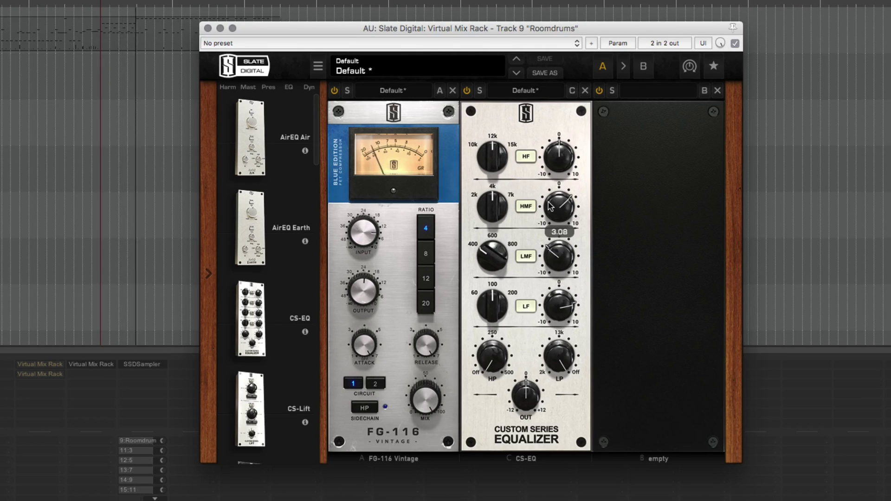
{"action": "left_click", "coordinate": [209, 28]}
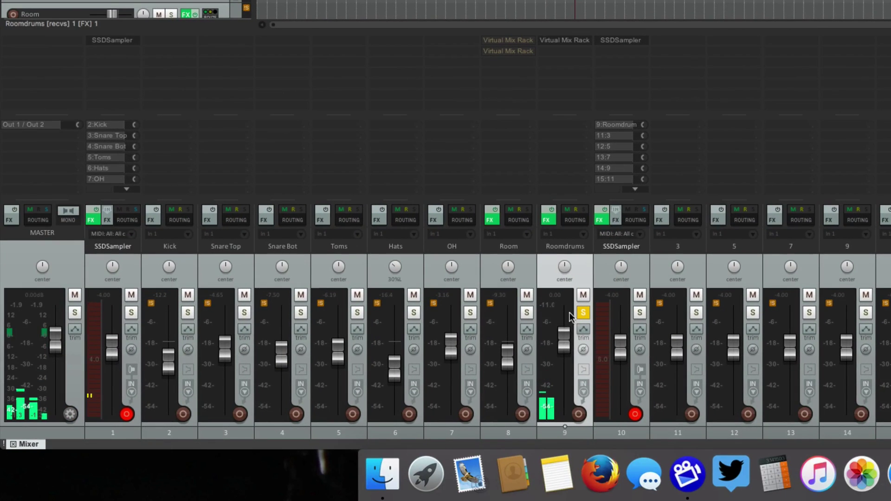
{"action": "left_click", "coordinate": [583, 312]}
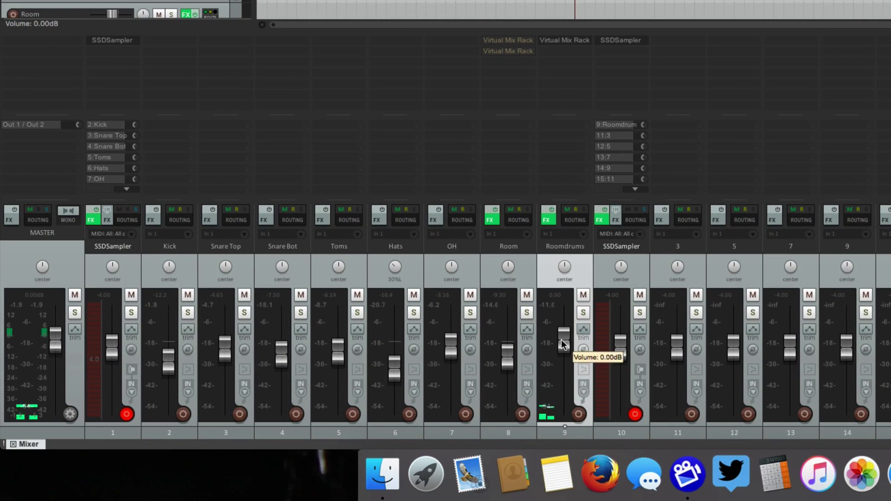
- Pull Roomdrums down to silence, start playback, and blend it in to about -15.0 dB
{"action": "left_click_drag", "start_coordinate": [567, 329], "coordinate": [548, 427]}
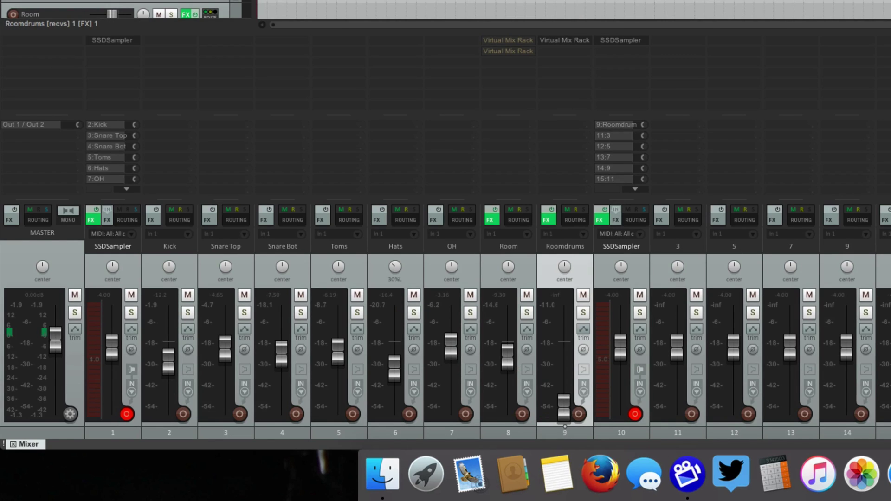
{"action": "key", "text": "space"}
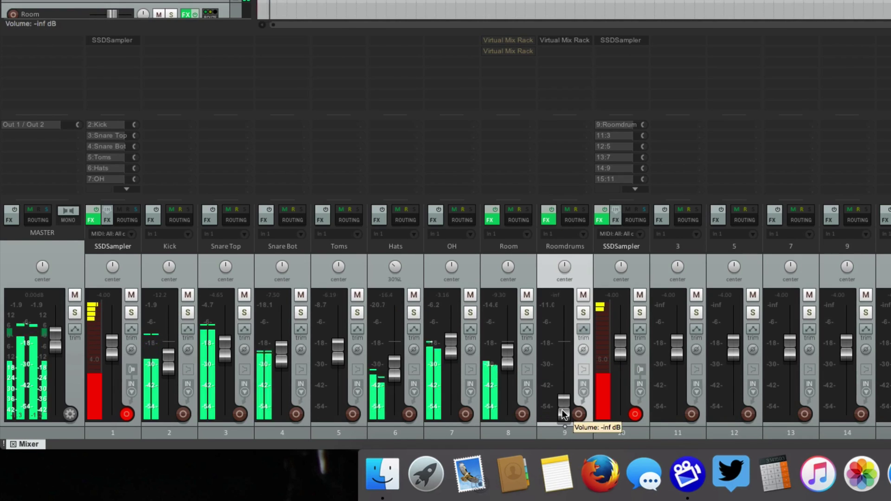
{"action": "left_click_drag", "start_coordinate": [562, 411], "coordinate": [561, 370]}
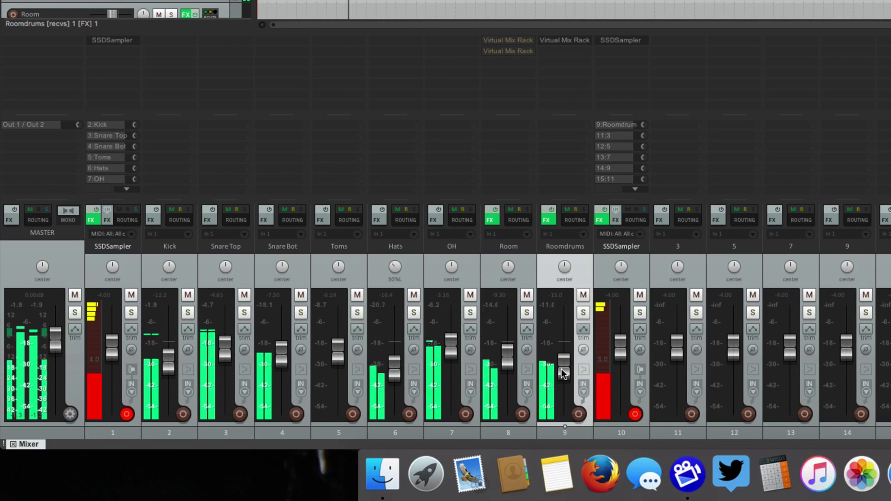
- Compare the kit with Roomdrums muted and unmuted during playback, raising its level to about -12.0 dB between comparisons
{"action": "left_click", "coordinate": [584, 295]}
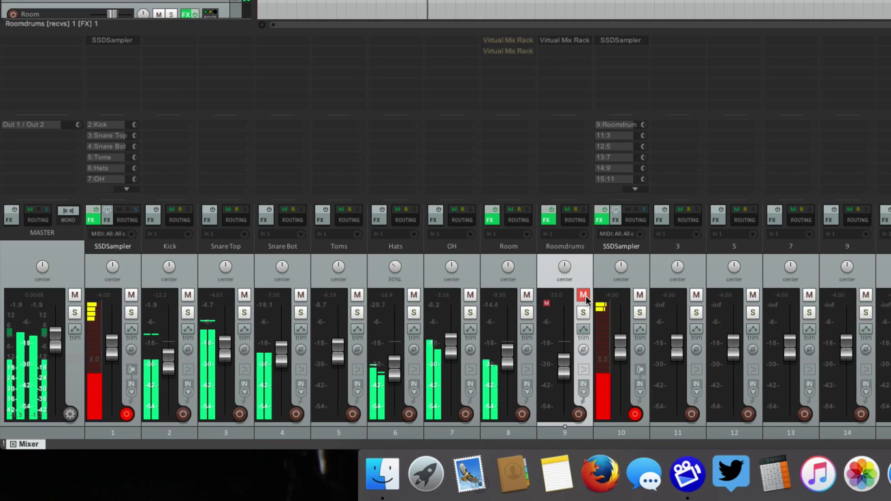
{"action": "left_click", "coordinate": [583, 295]}
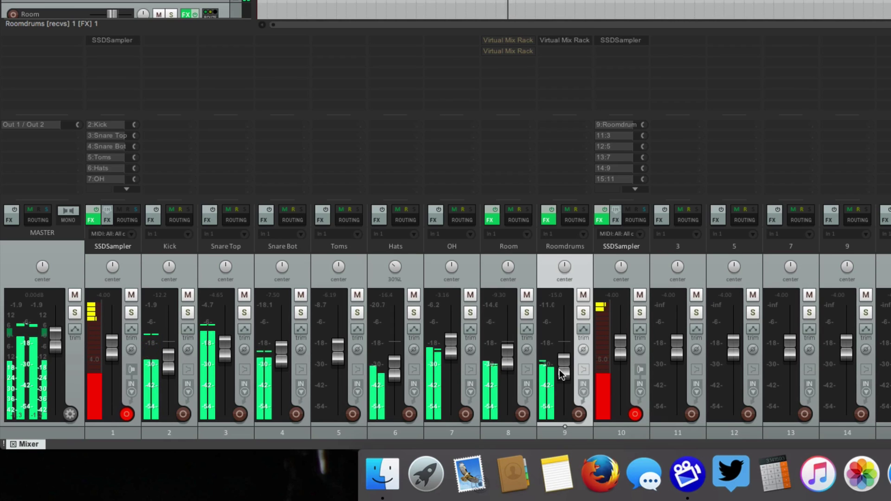
{"action": "scroll", "coordinate": [560, 369], "scroll_direction": "up", "scroll_amount": 3}
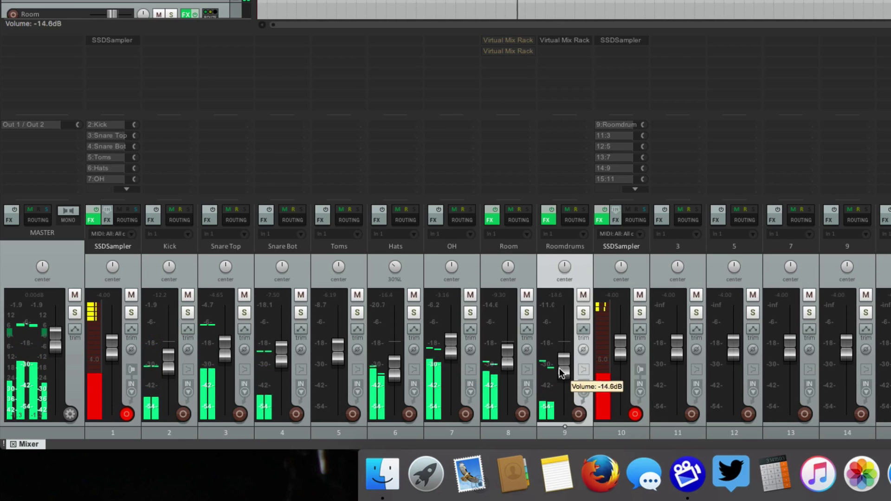
{"action": "left_click", "coordinate": [583, 296]}
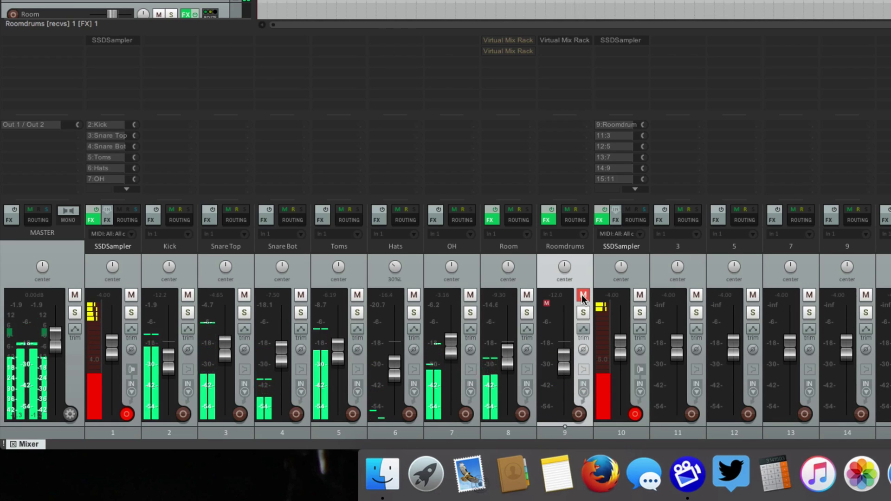